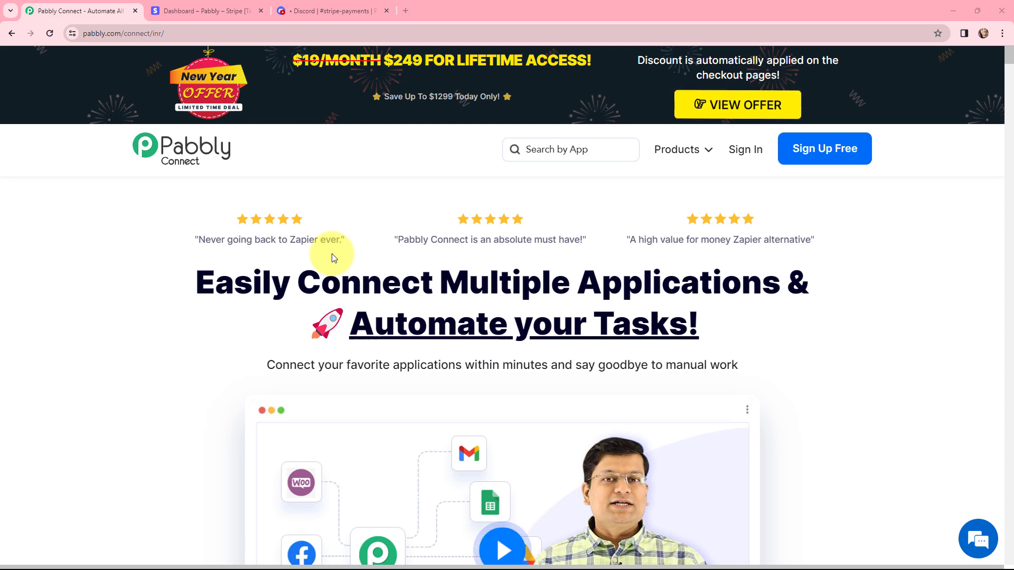
- Review the Stripe test payment and the matching message in Discord's stripe-payments channel, and return to the Pabbly Connect page
key("ctrl+Tab")
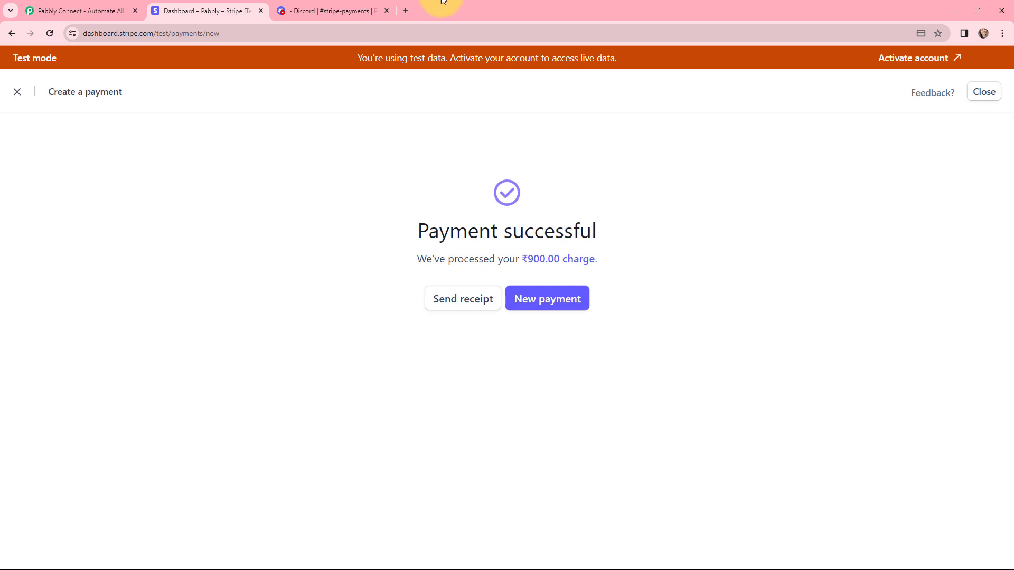
left_click(338, 10)
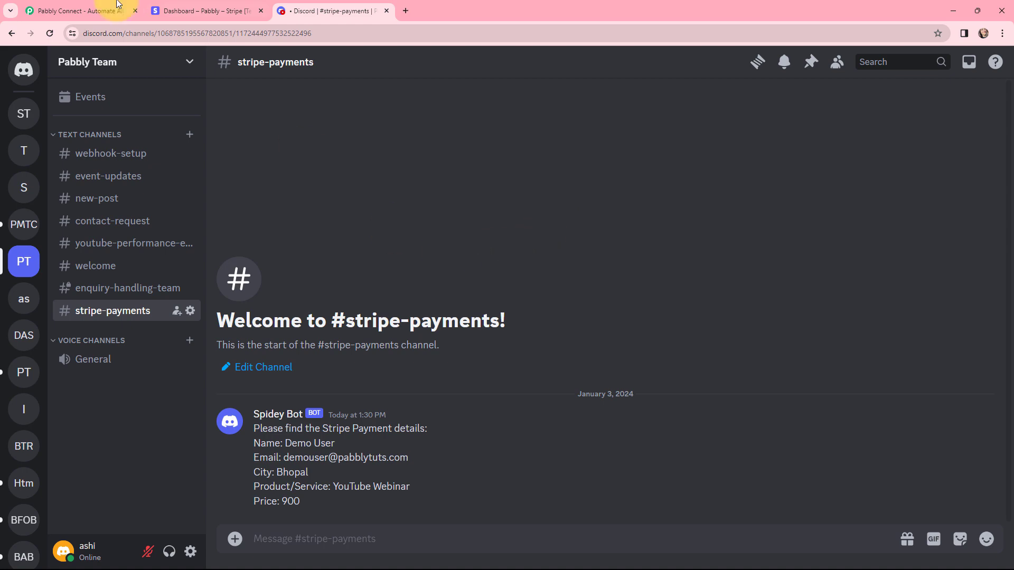
left_click(77, 11)
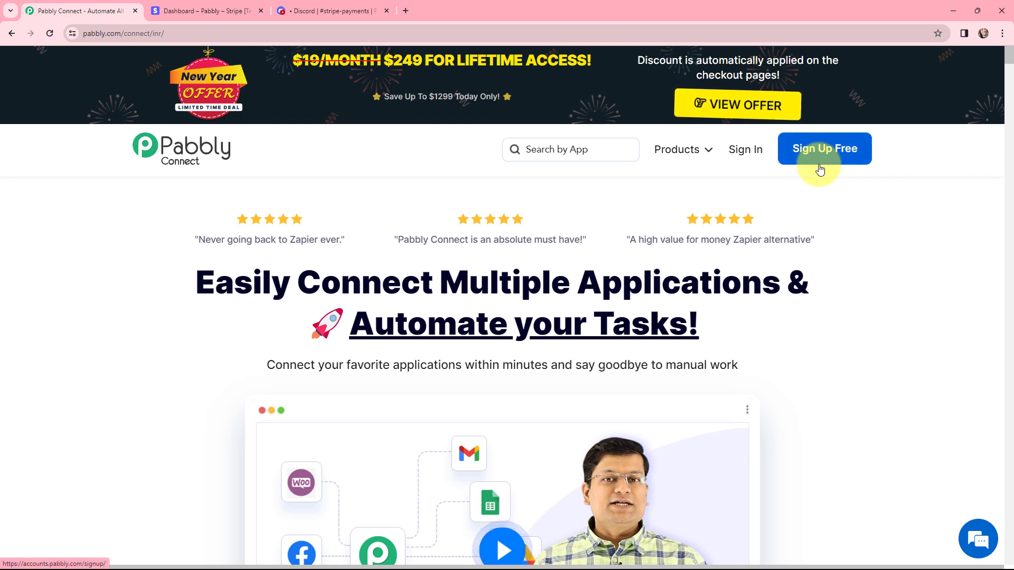
- Sign in to Pabbly Connect and create a workflow named "Update Stripe Payment Details on Discord Channel" in the Stripe folder
left_click(745, 153)
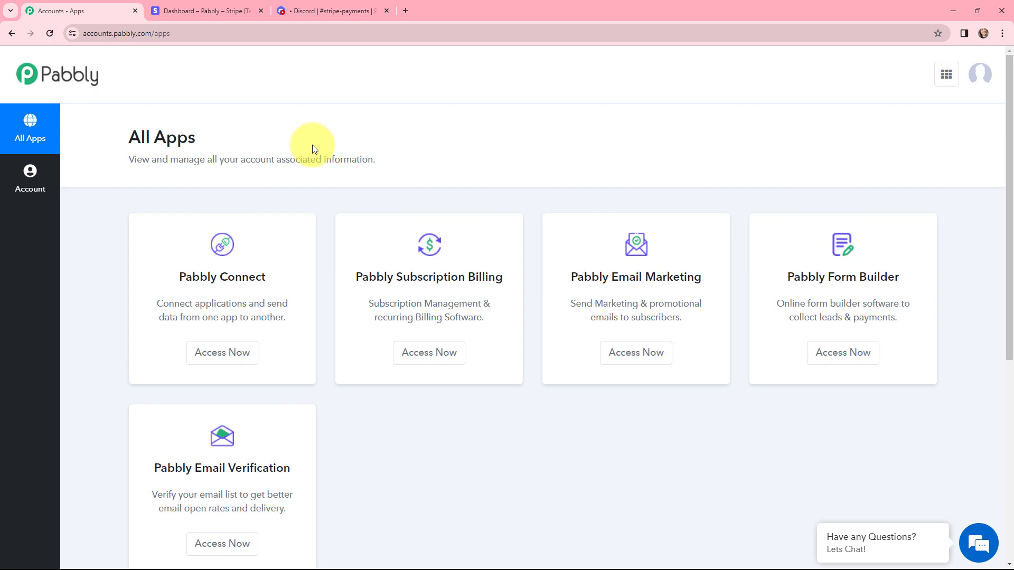
left_click(221, 357)
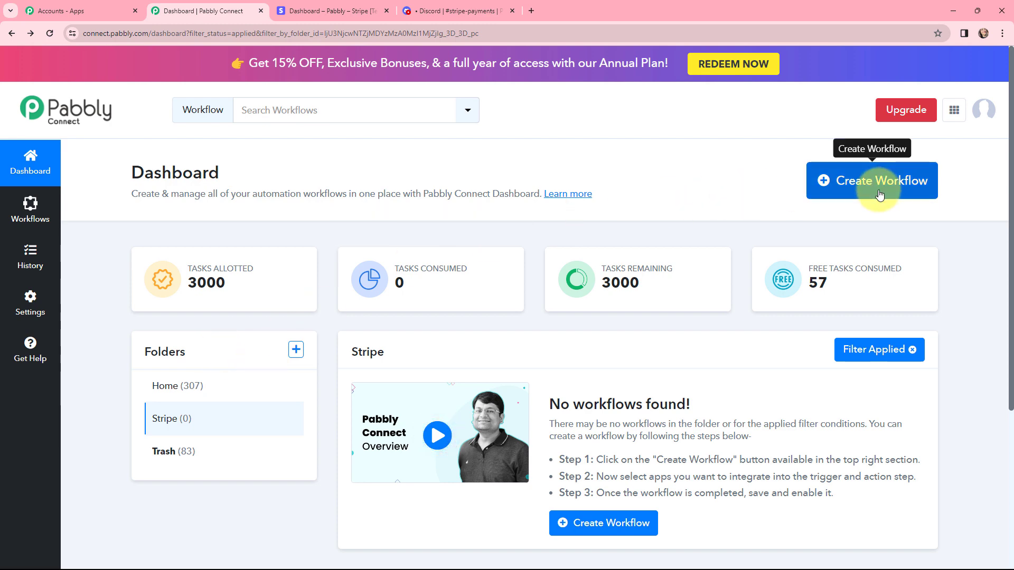
left_click(849, 195)
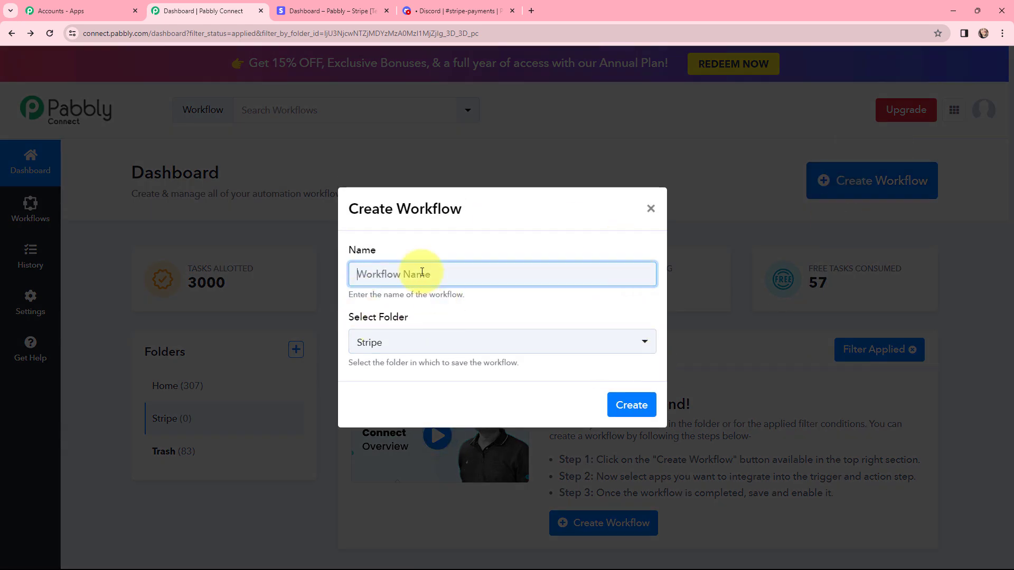
type("Update Stripe Payment Details on Discord Channel")
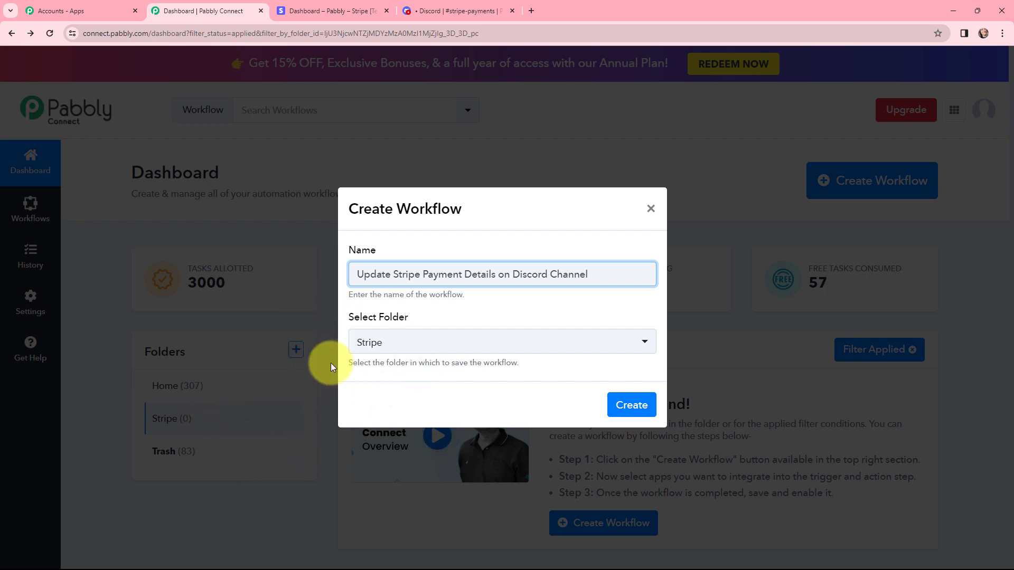
left_click(633, 405)
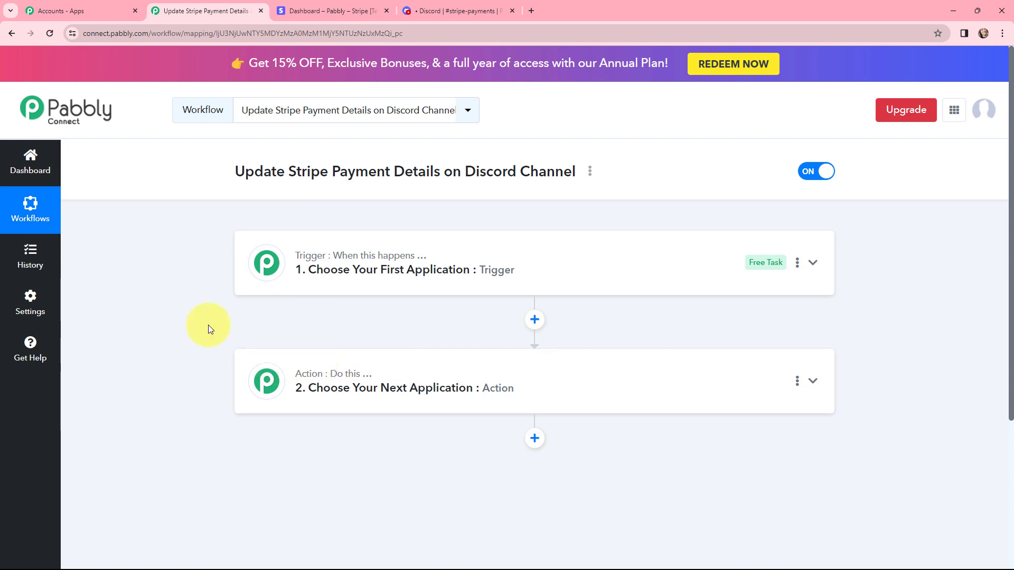
- Set the workflow's trigger application to Stripe with the New Charge trigger event
left_click(248, 243)
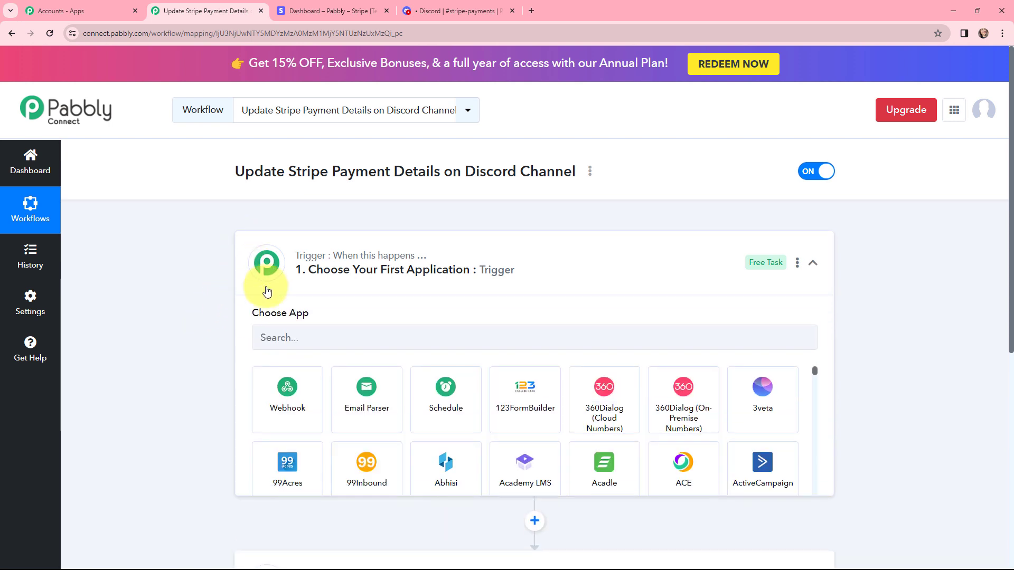
left_click(291, 333)
type("stripe")
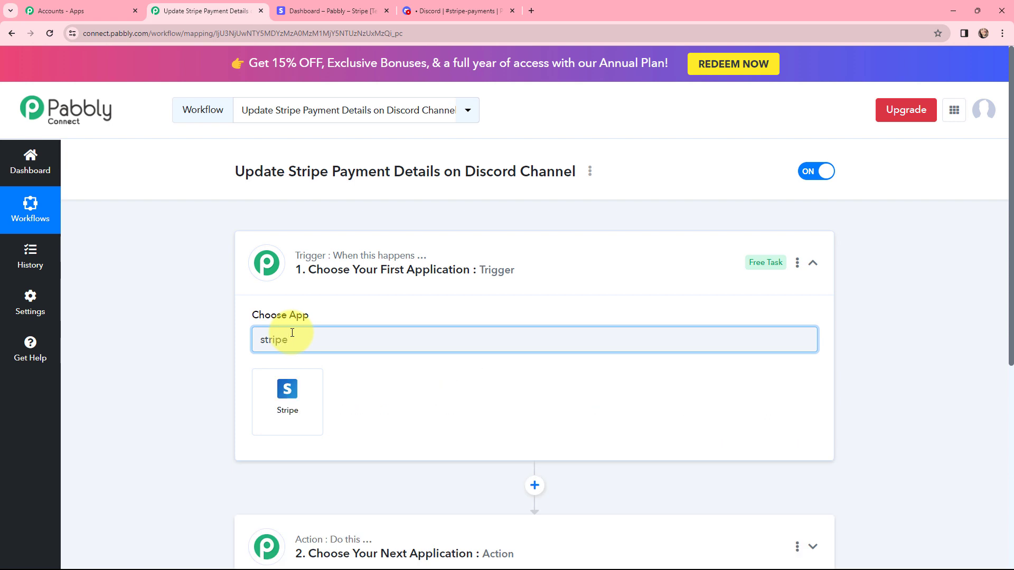
left_click(287, 391)
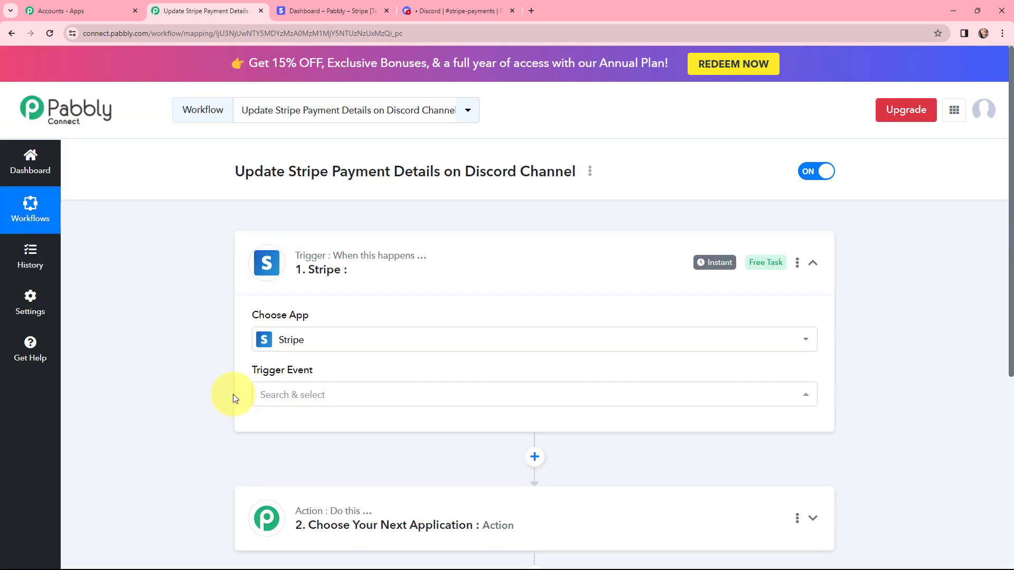
left_click(309, 398)
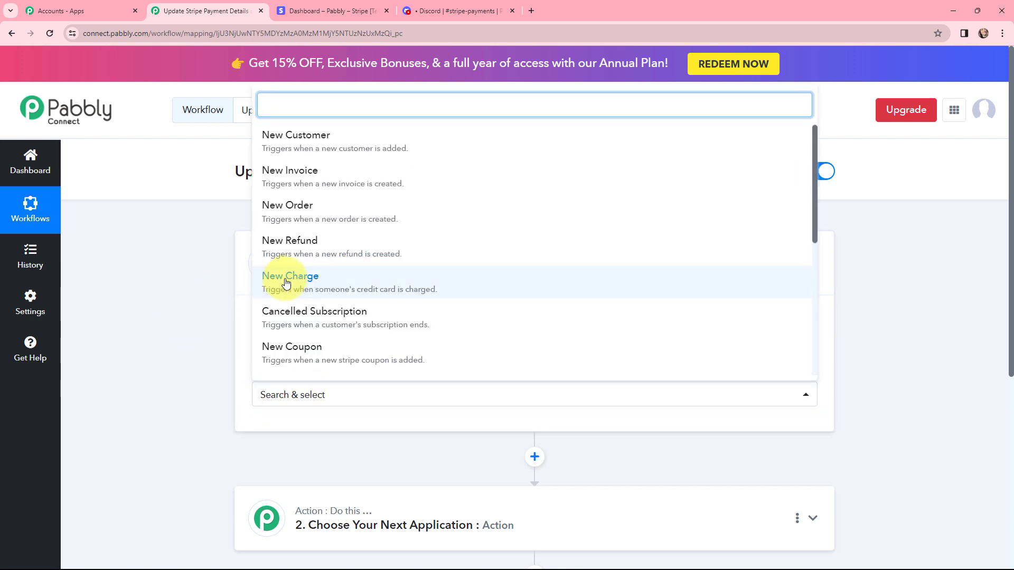
left_click(329, 286)
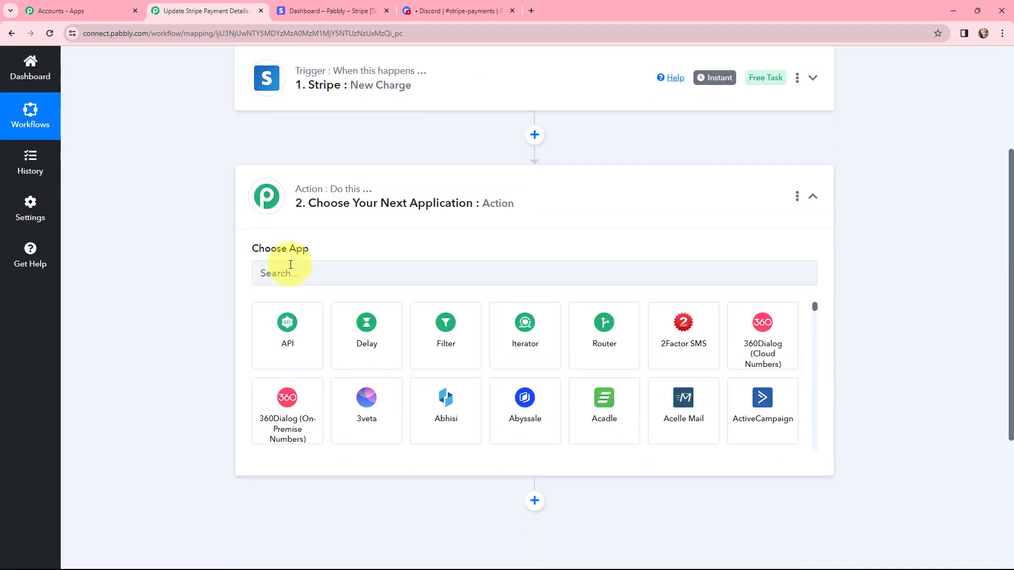
- Set the workflow's action application to Discord with the Send Channel Message (HTML) action event
left_click(291, 264)
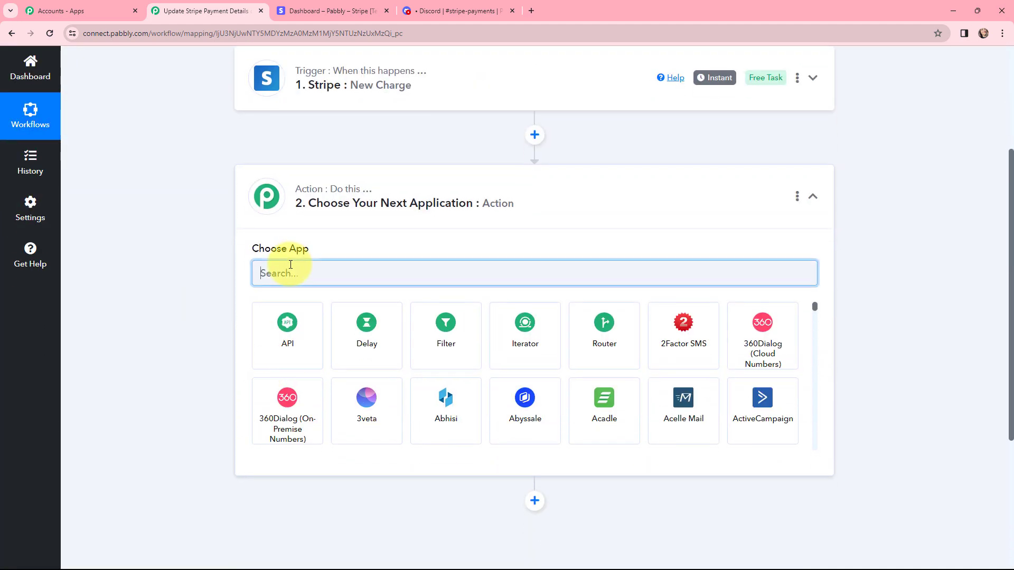
type("disc")
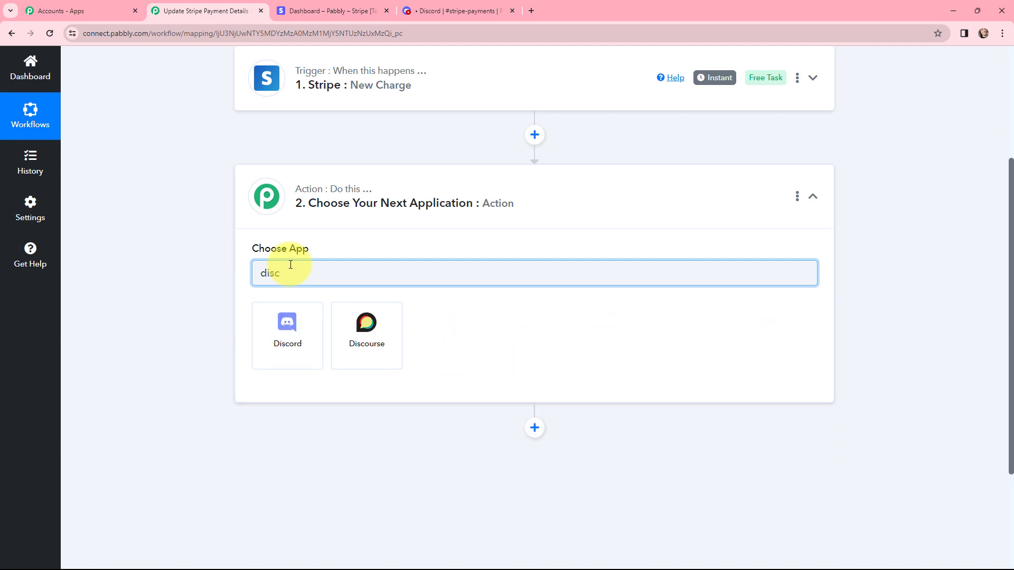
left_click(272, 335)
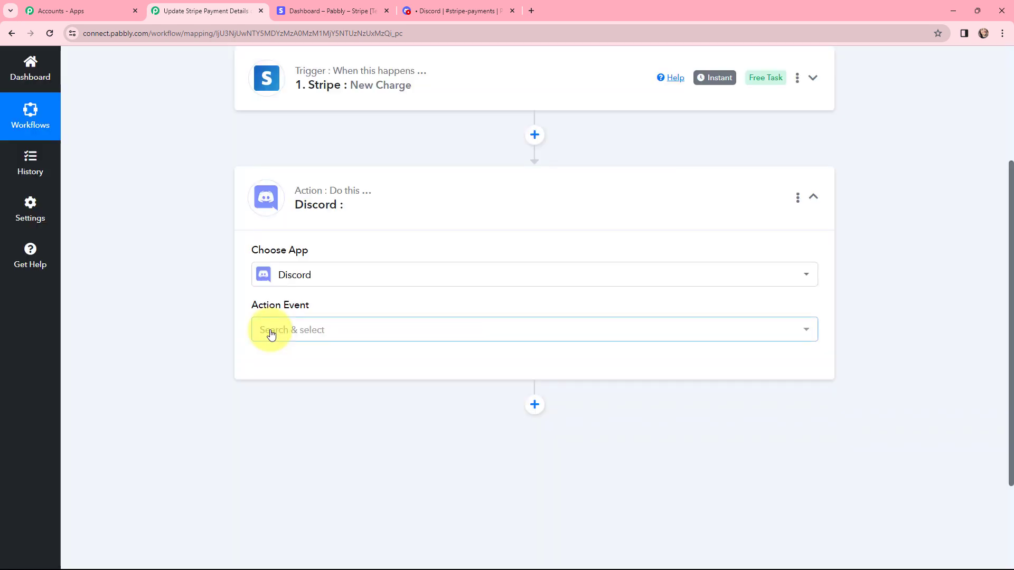
left_click(281, 331)
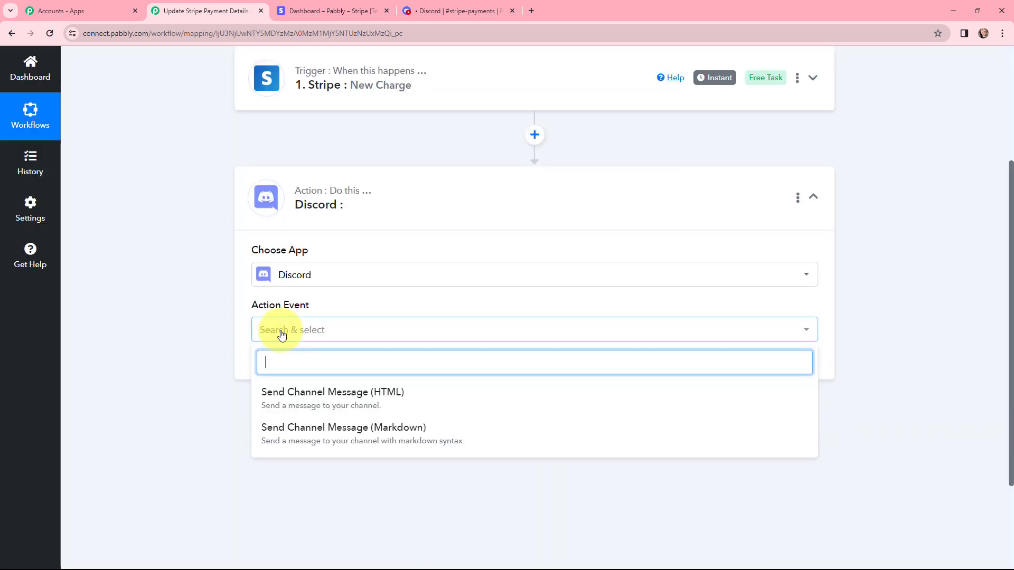
left_click(293, 395)
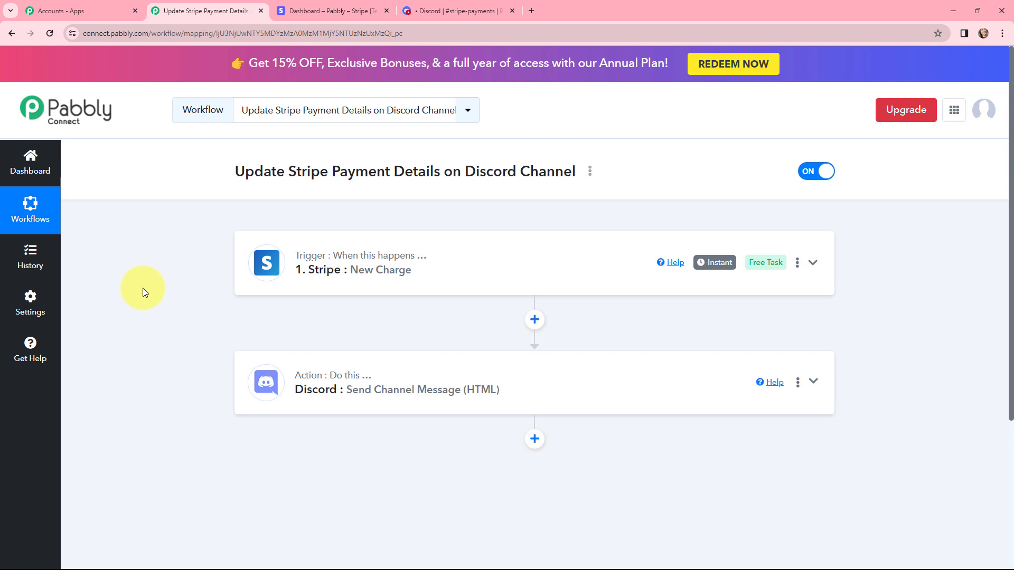
- Look over the Stripe payment page and the Discord stripe-payments channel, and return to the Pabbly workflow
key("ctrl+Tab")
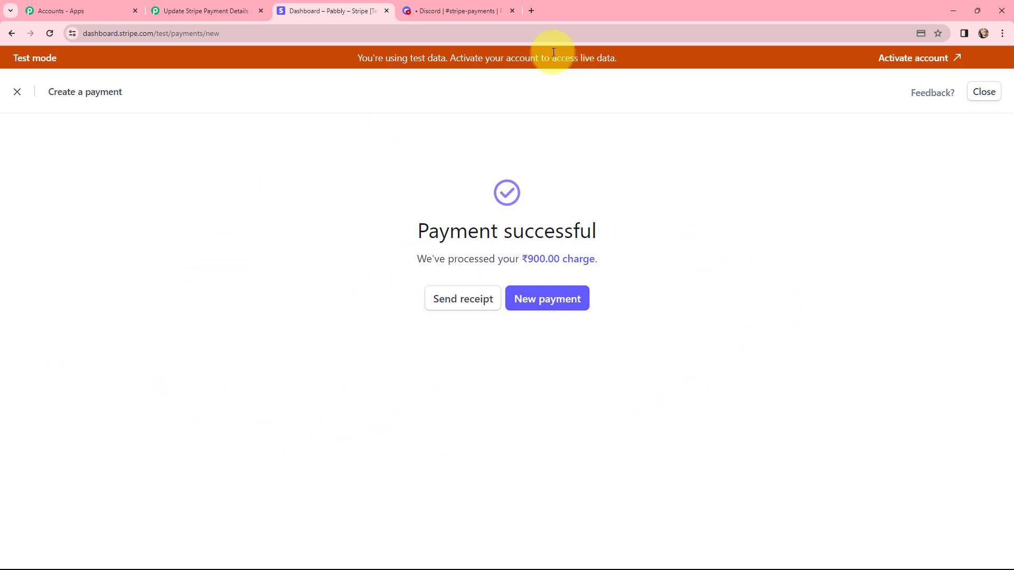
left_click(459, 11)
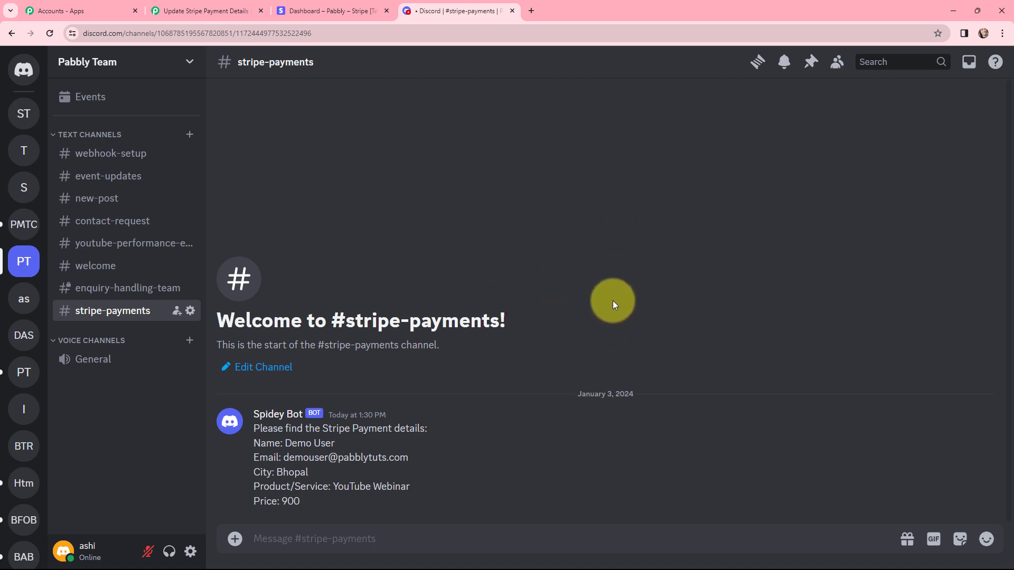
left_click(208, 9)
- Expand the Stripe trigger and read the instructions for adding its webhook to a Stripe account
left_click(261, 251)
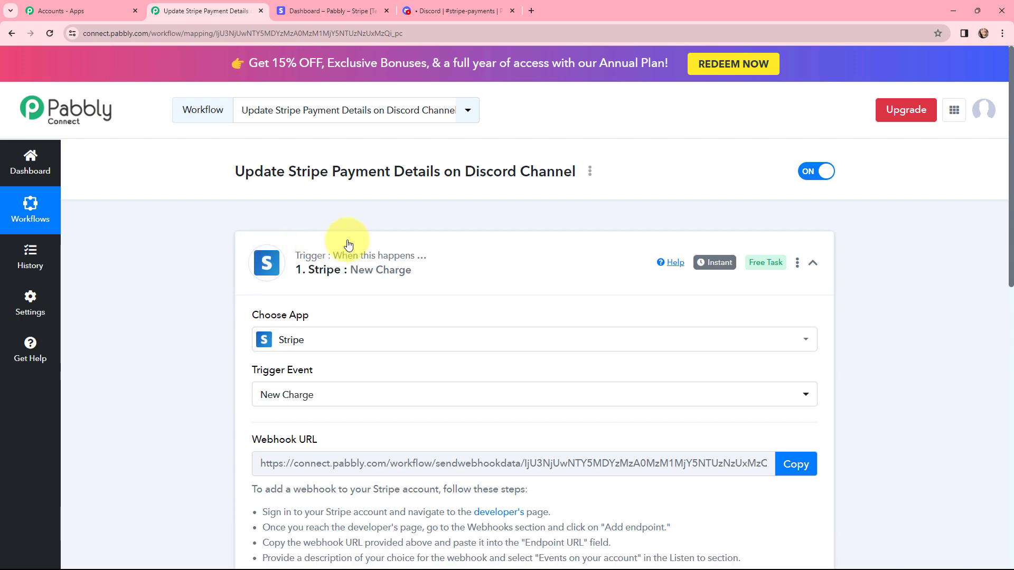
scroll(348, 245, "down", 1)
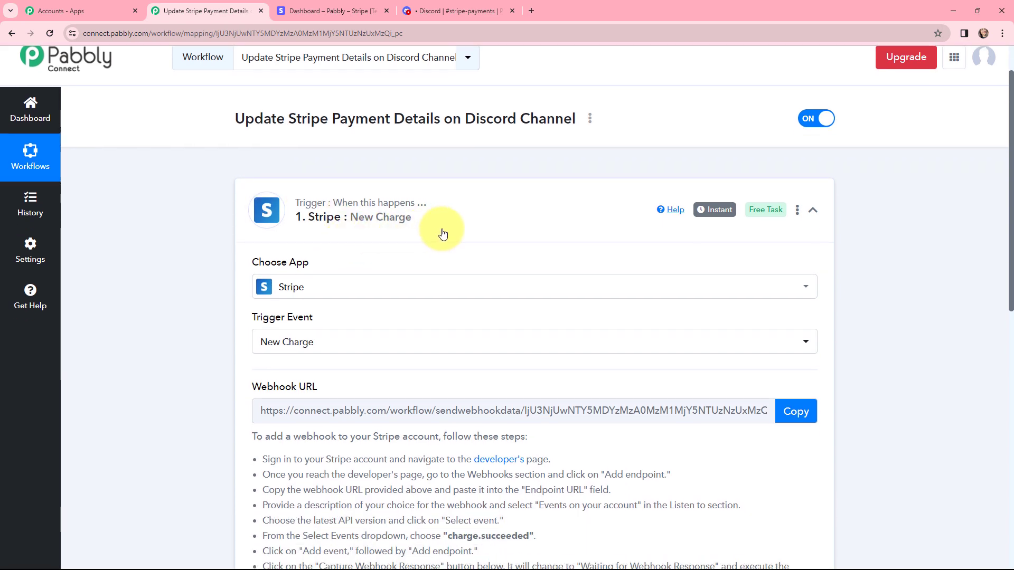
scroll(442, 234, "down", 3)
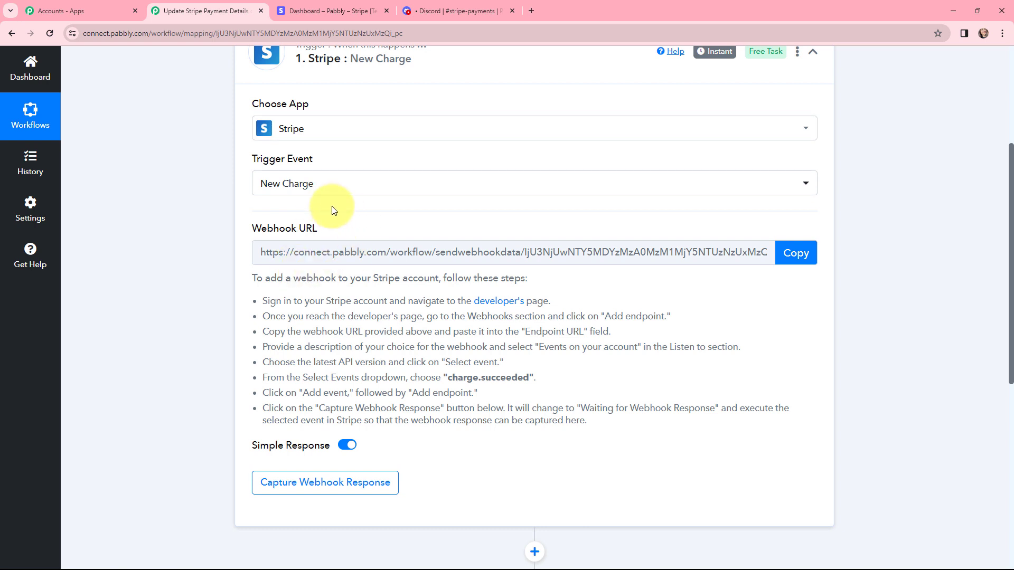
left_click_drag(253, 275, 590, 430)
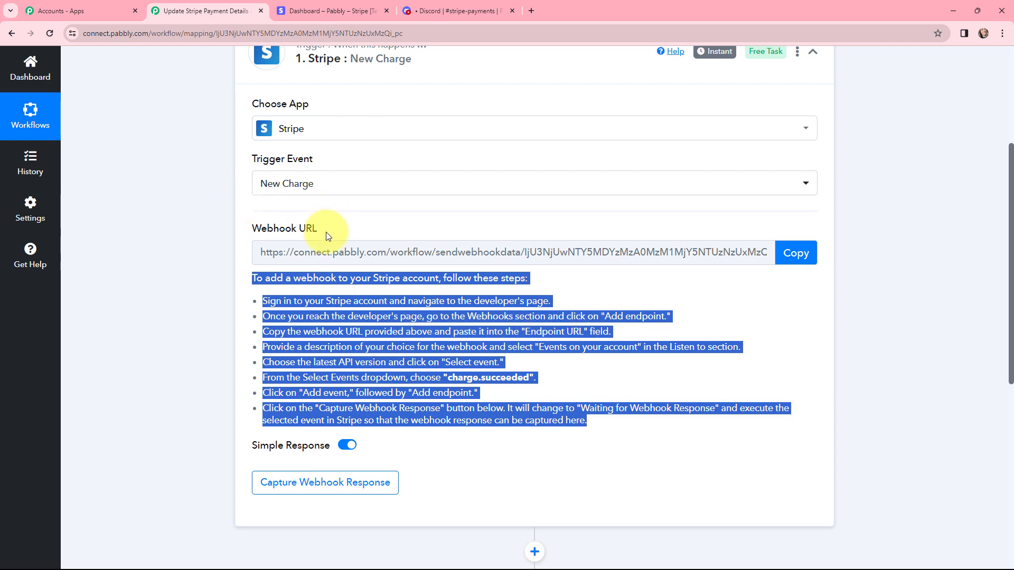
left_click(192, 204)
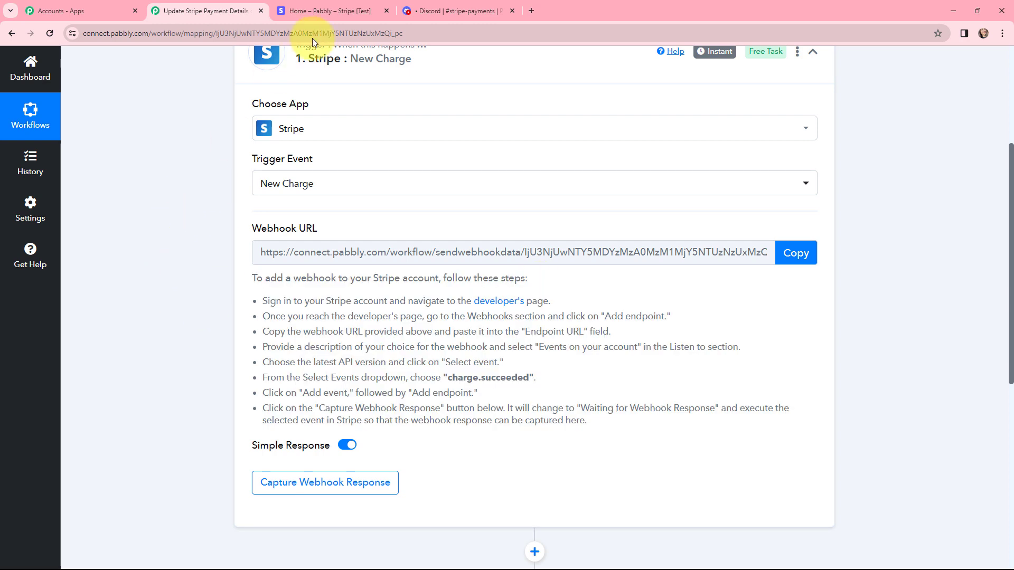
- Switch to the Stripe dashboard and start adding a new hosted endpoint under the developer webhooks
left_click(318, 10)
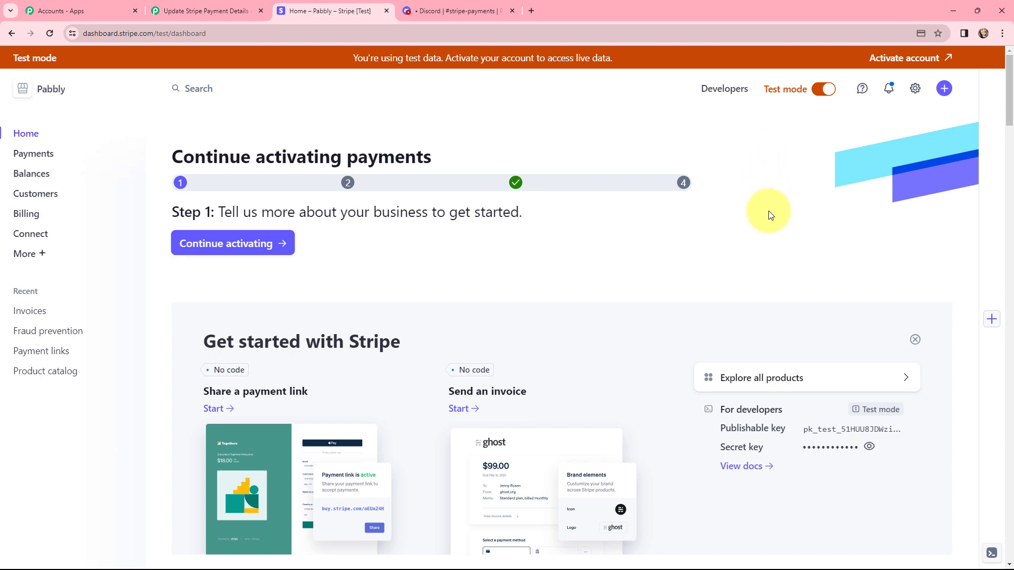
left_click(702, 97)
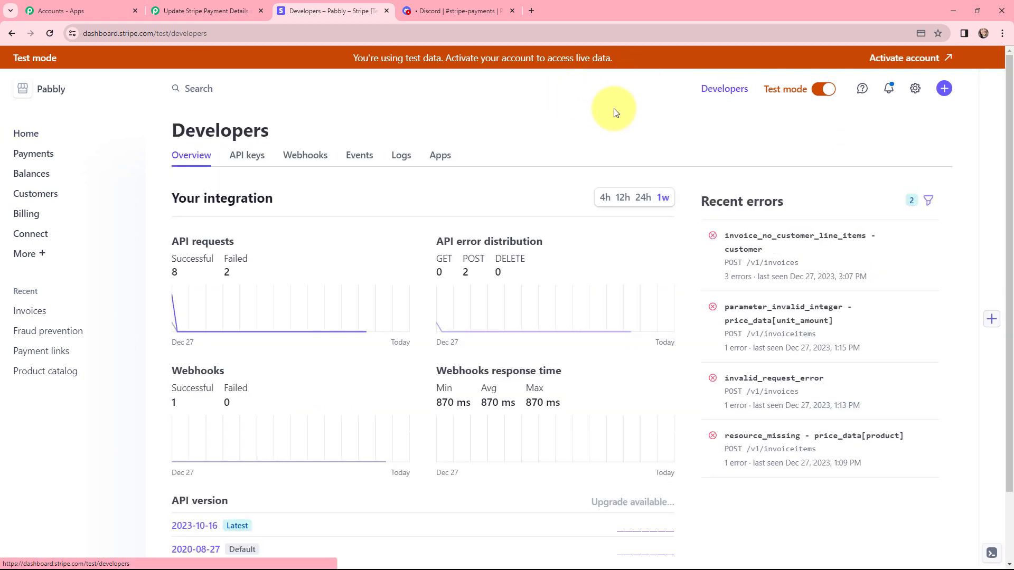
left_click(321, 154)
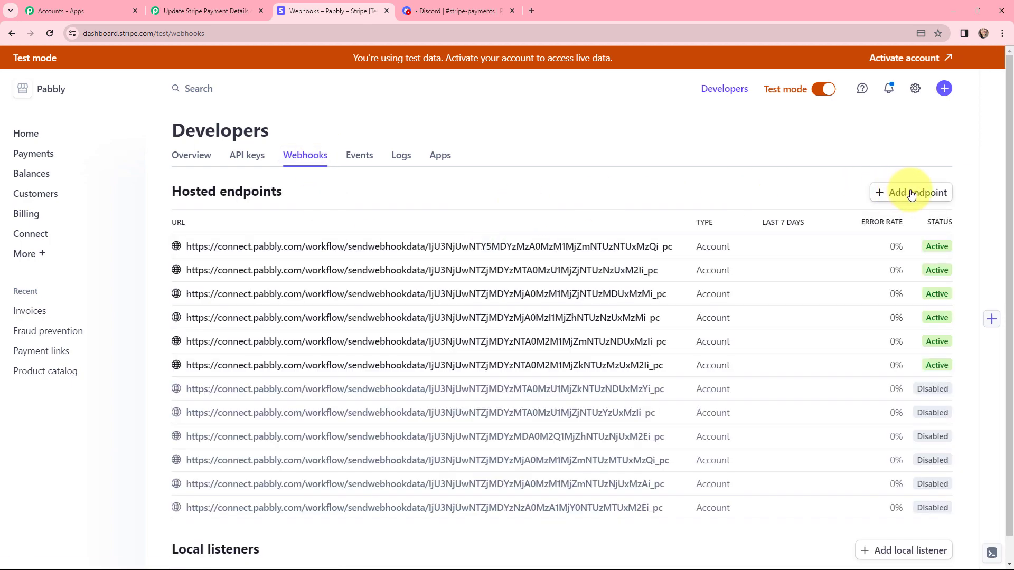
left_click(911, 195)
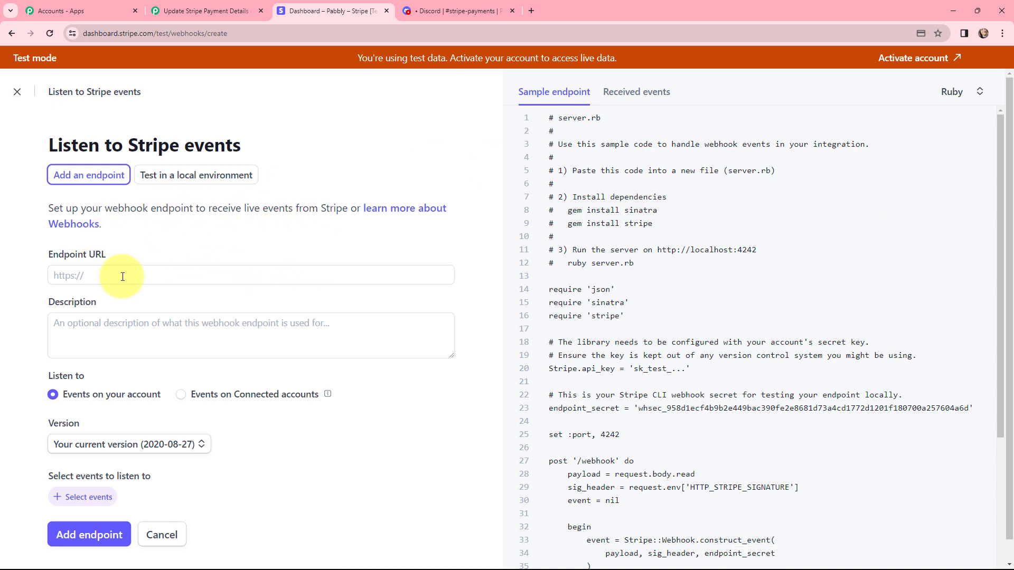
- Copy the webhook URL from the Pabbly Stripe trigger and paste it as the endpoint URL in Stripe
key("ctrl+shift+Tab")
left_click(795, 252)
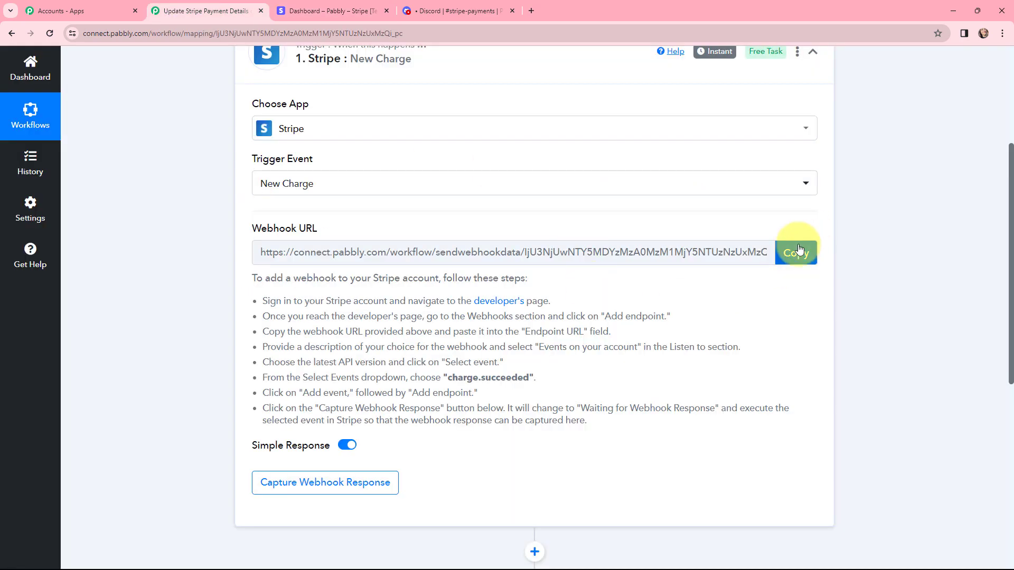
left_click(317, 10)
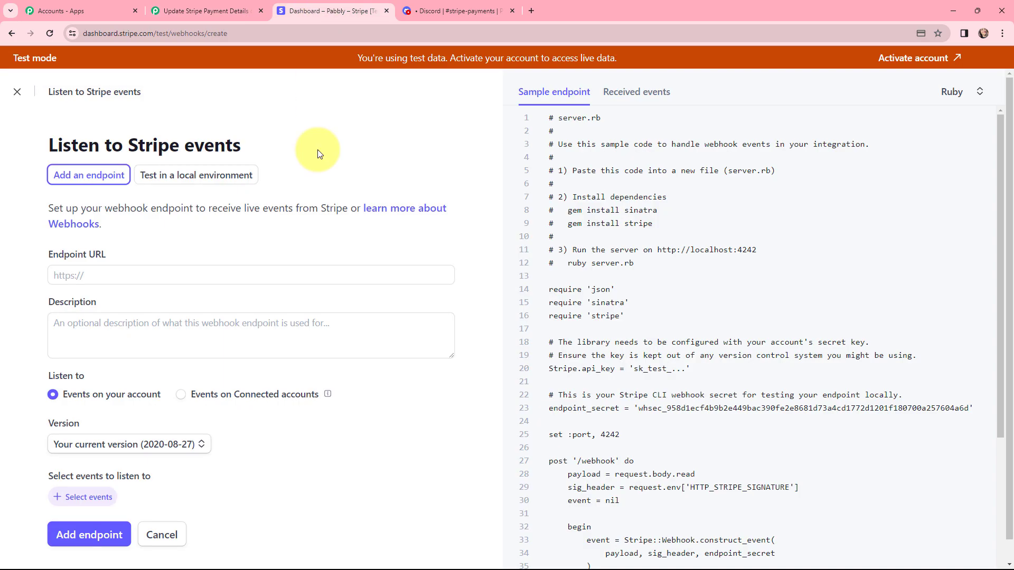
left_click(294, 275)
key("ctrl+v")
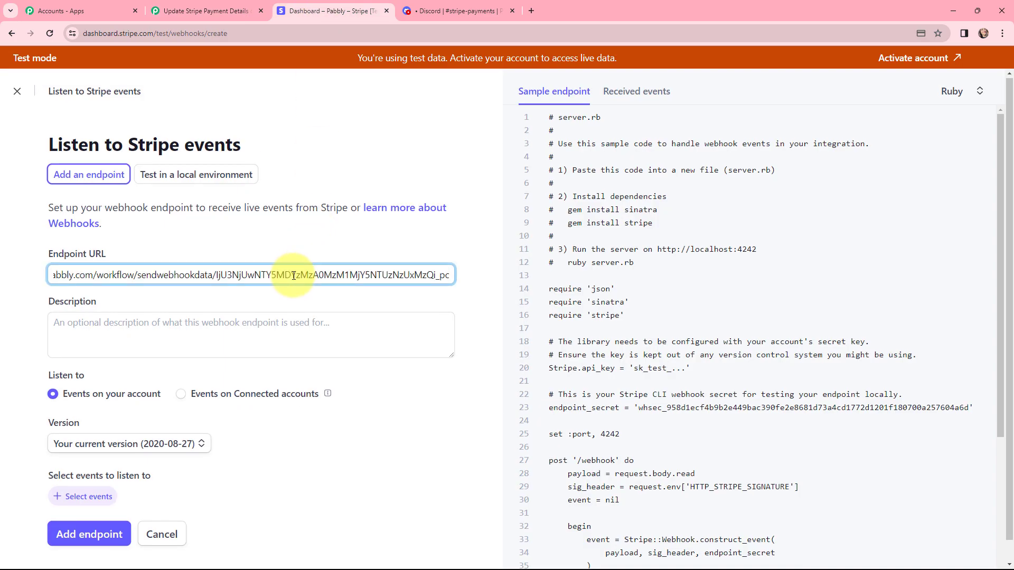
- Choose the charge.succeeded event from the Charge events for the webhook and add the endpoint
scroll(294, 275, "down", 1)
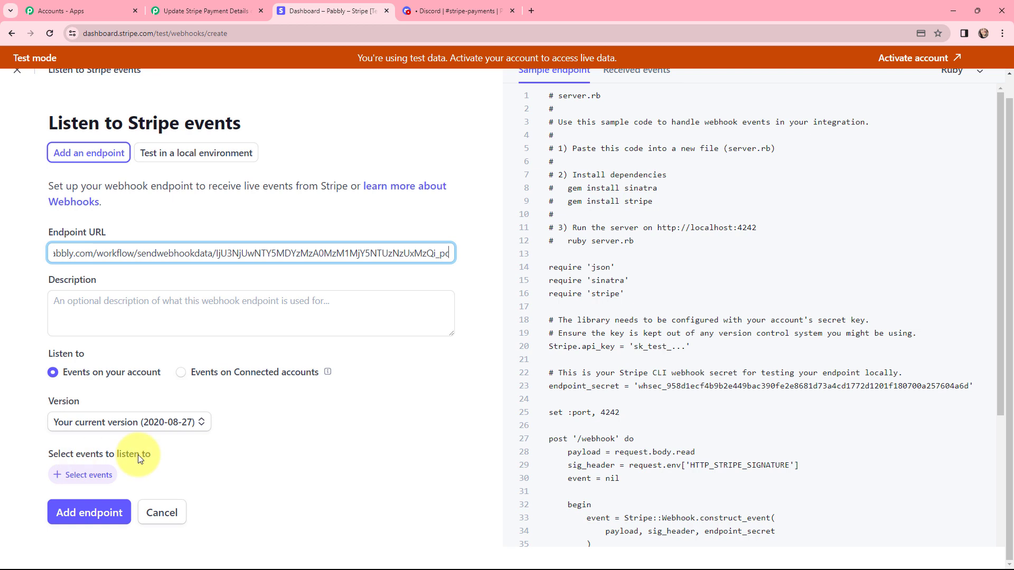
left_click(84, 475)
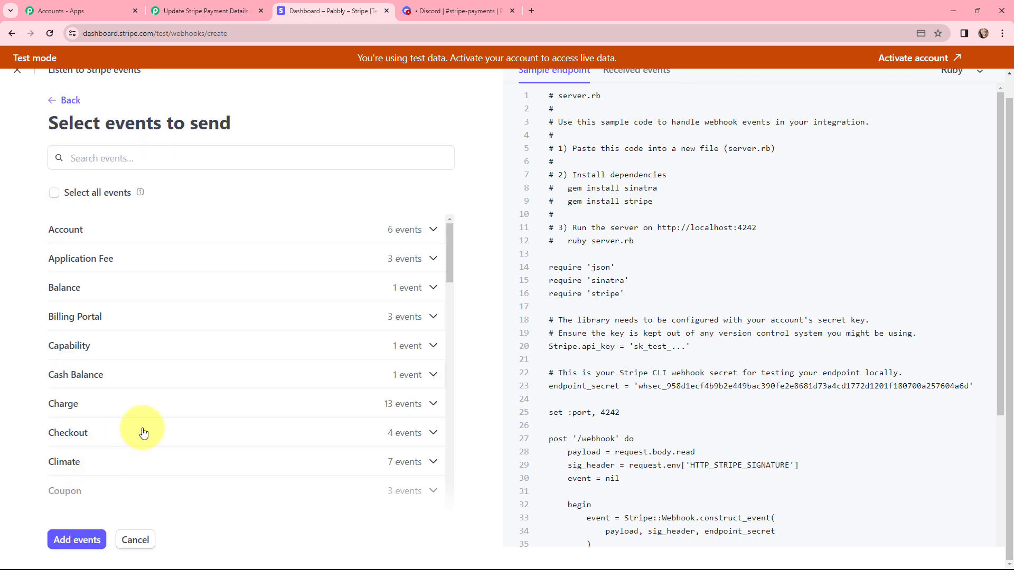
scroll(193, 347, "down", 4)
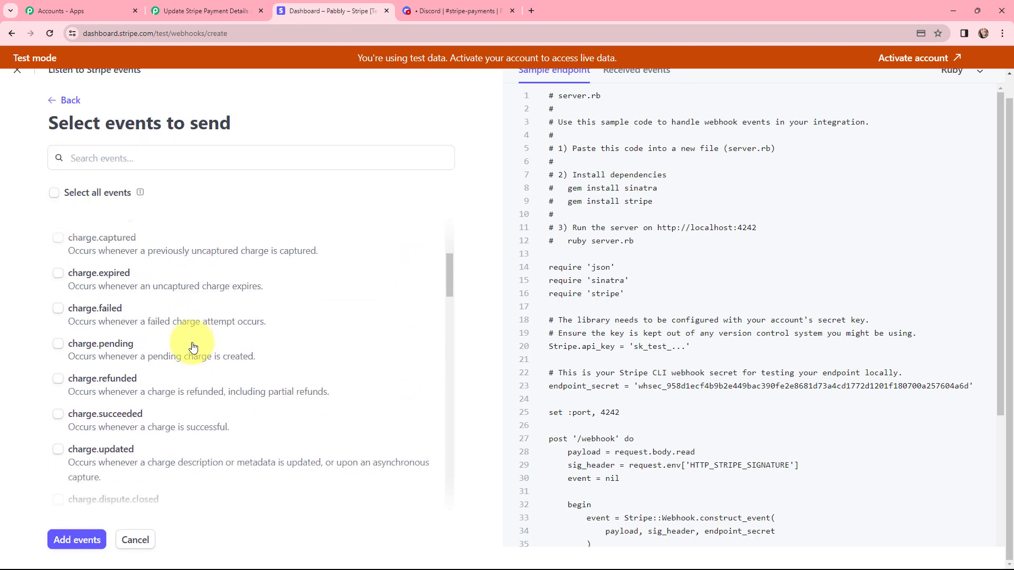
left_click(58, 415)
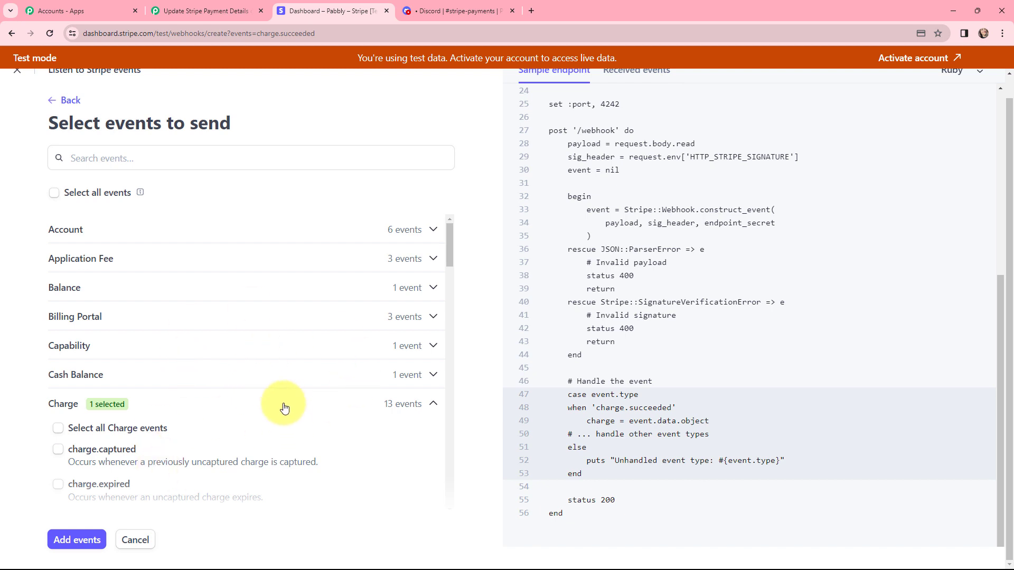
left_click(66, 542)
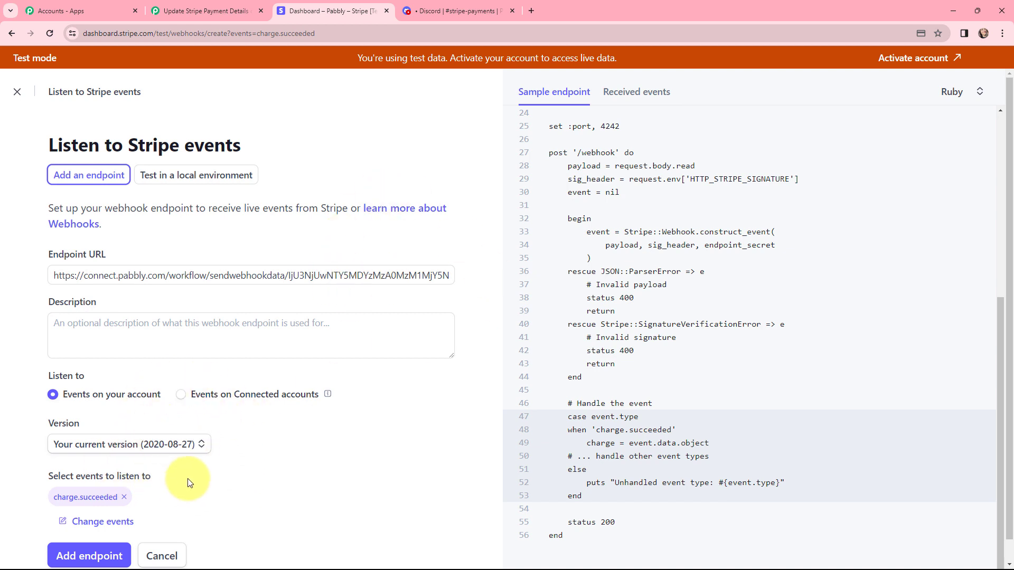
scroll(407, 412, "down", 1)
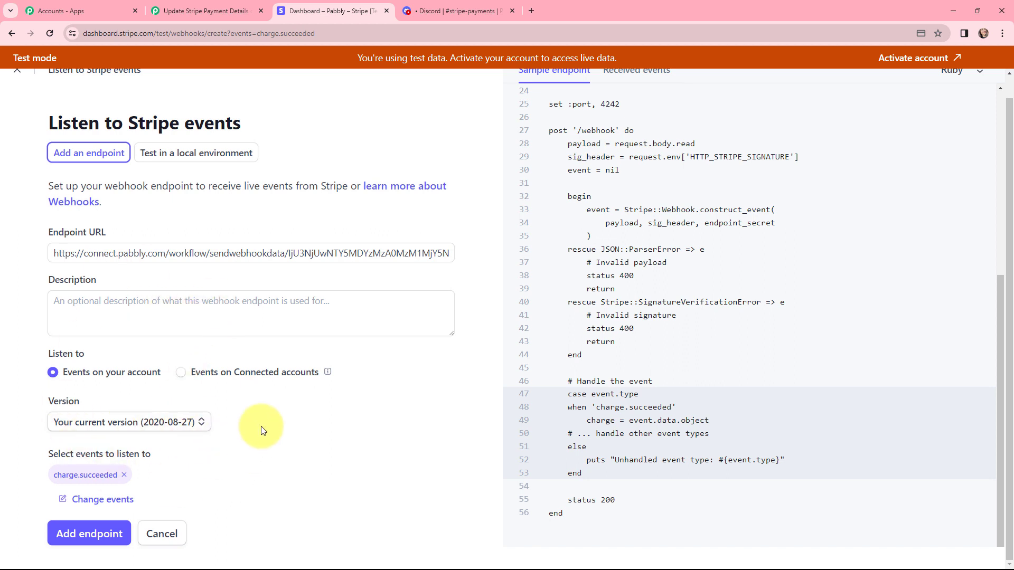
left_click(77, 534)
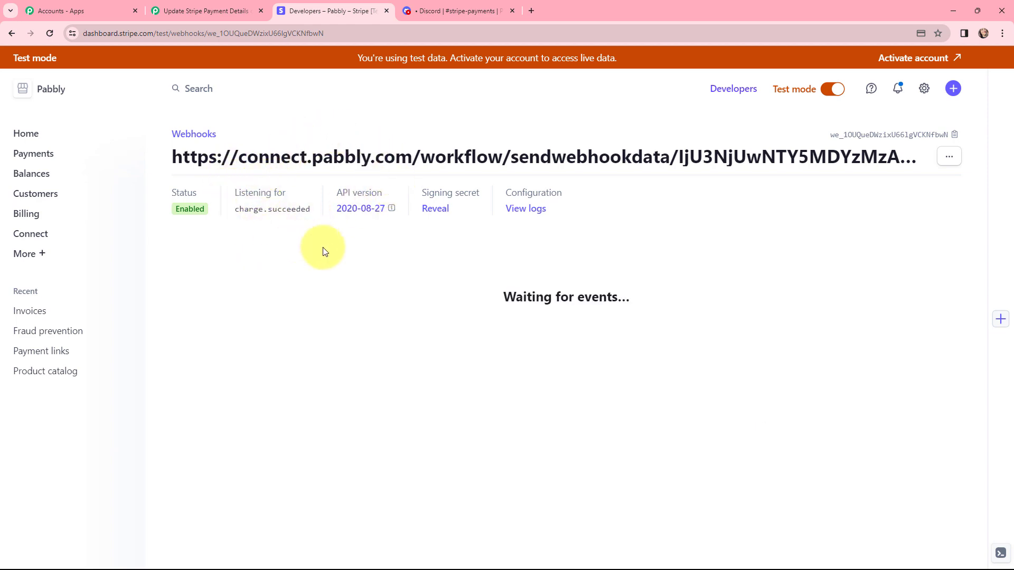
- Check the Stripe trigger's webhook capture status in the Pabbly workflow and return to the Stripe dashboard
left_click(186, 5)
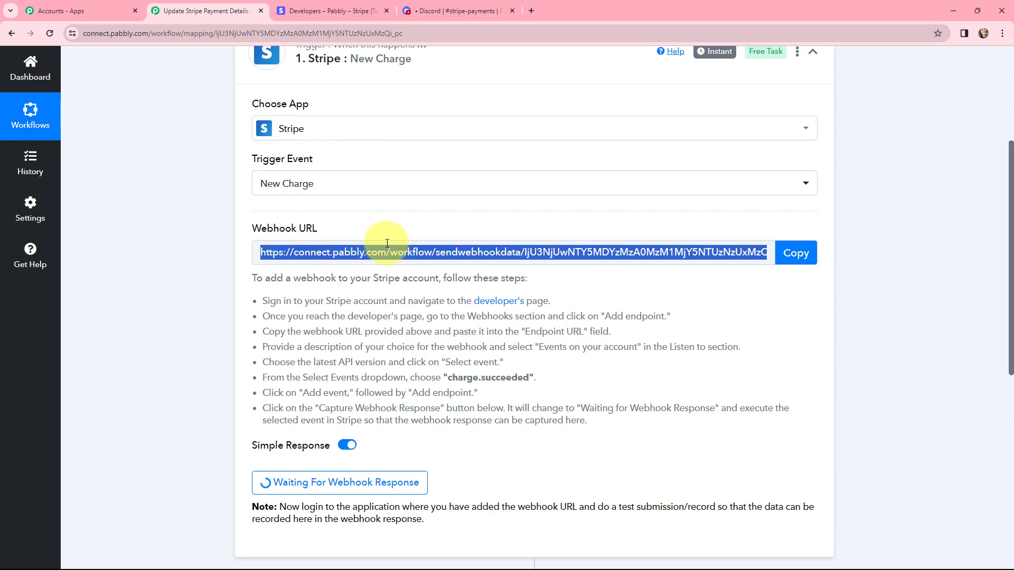
scroll(388, 244, "down", 1)
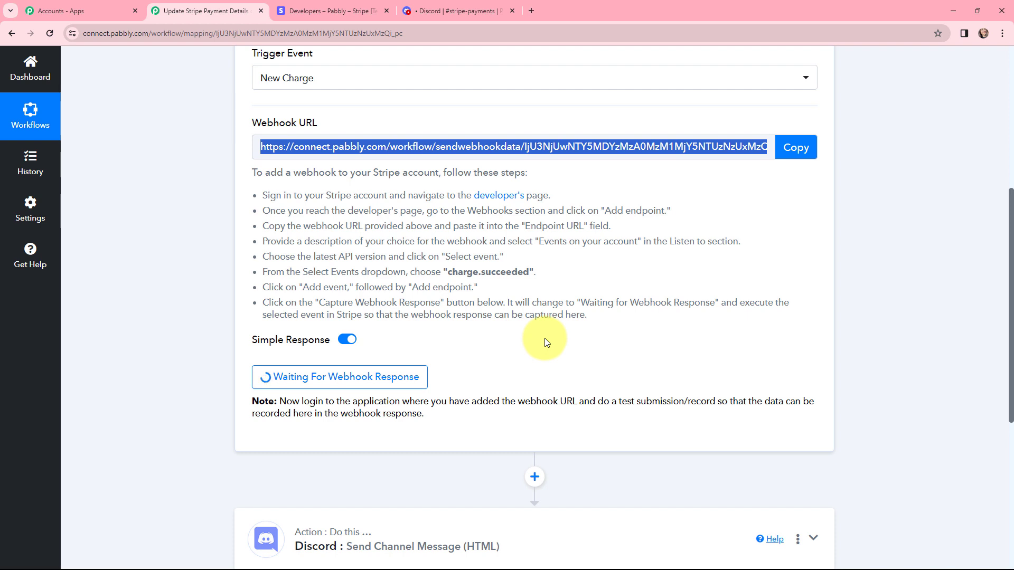
left_click(324, 6)
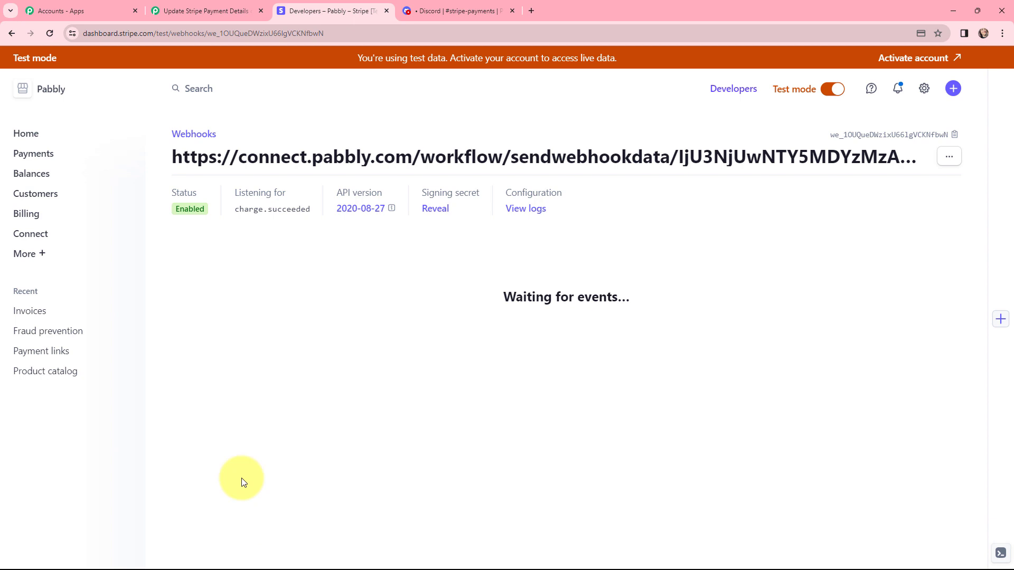
- Start a new one-time test payment of 900.00 INR from the Stripe home page and assign the existing demo customer
left_click(30, 131)
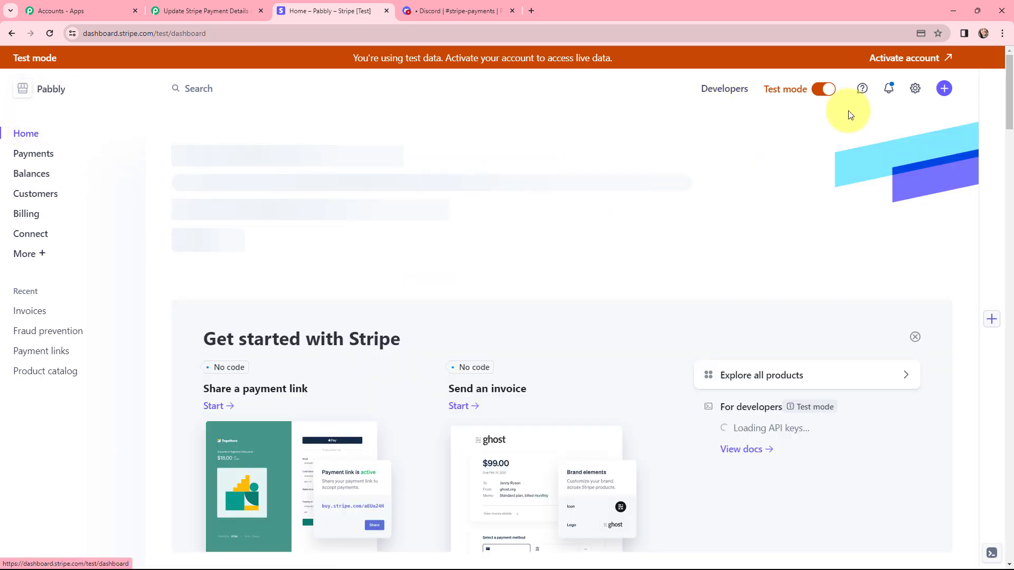
left_click(950, 90)
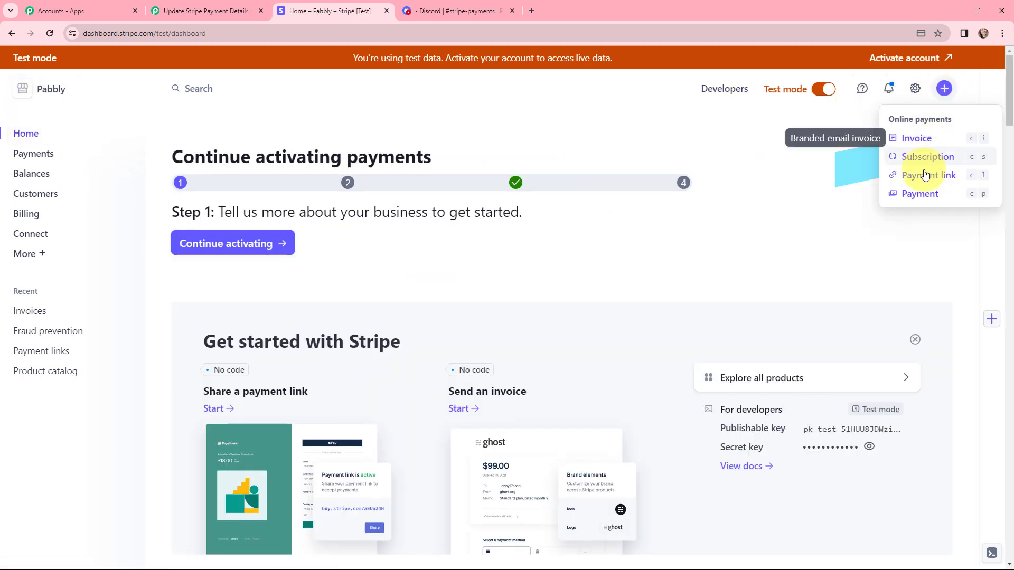
left_click(923, 194)
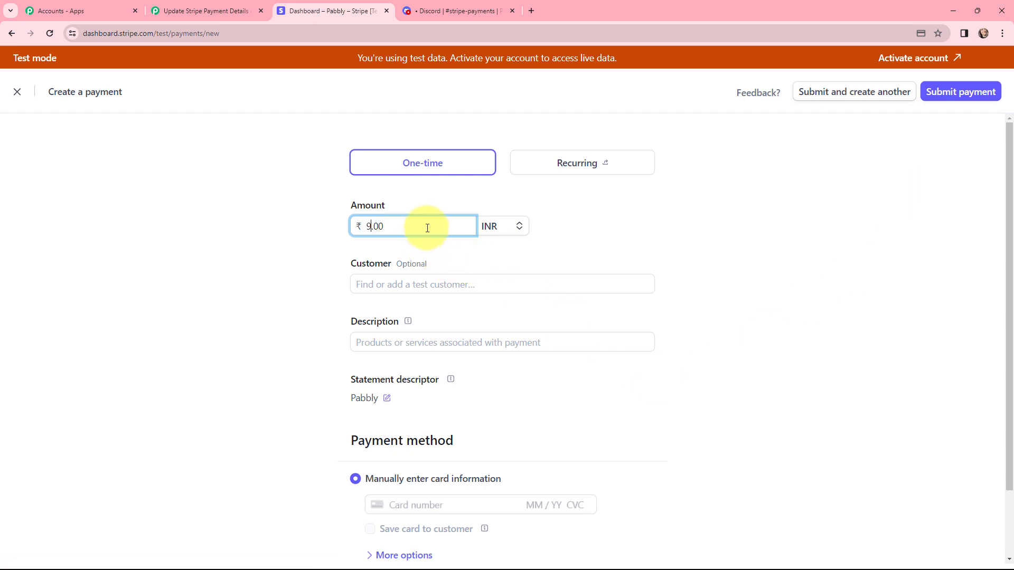
left_click(414, 284)
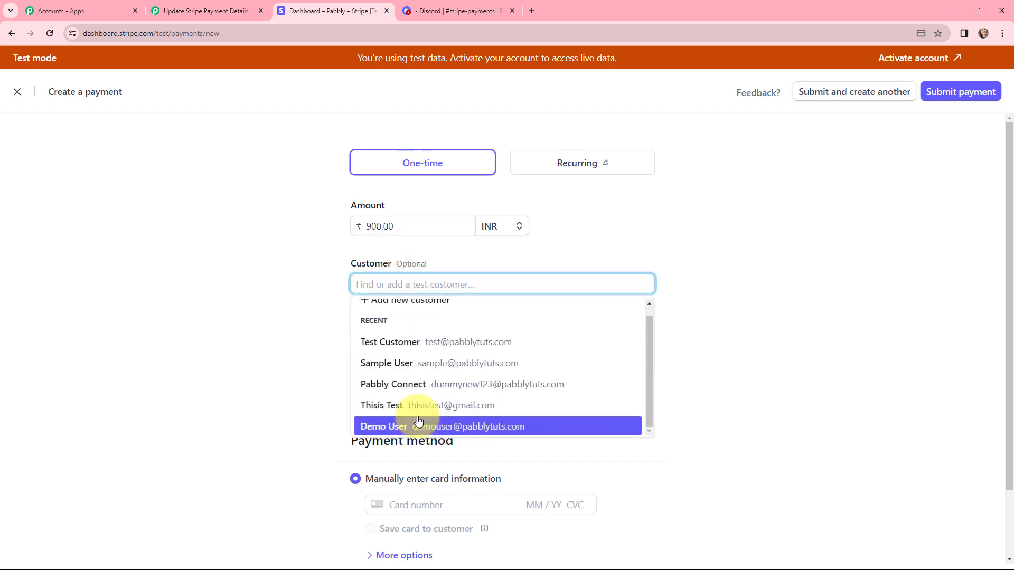
left_click(408, 423)
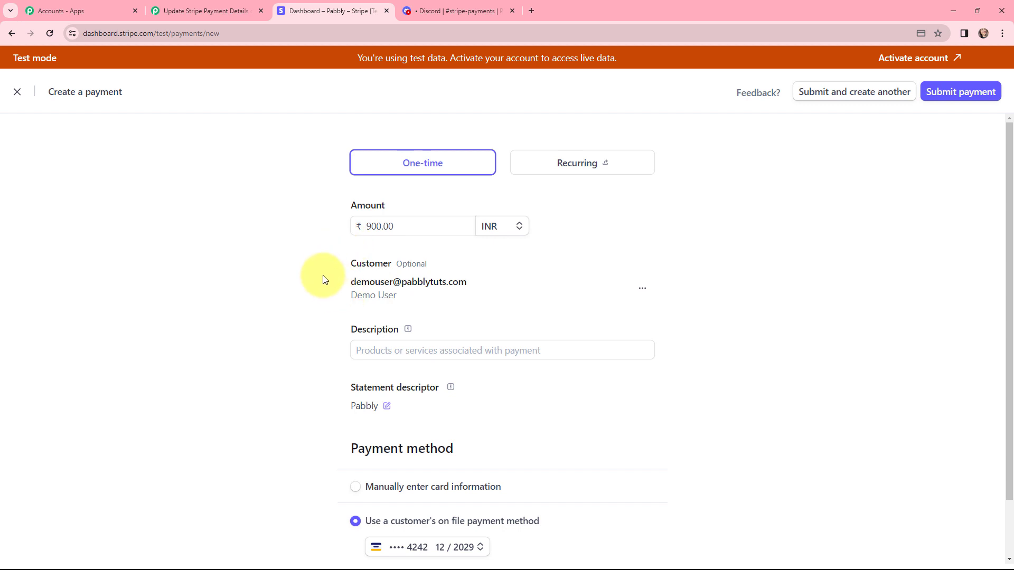
- Set the payment description to YouTube Webinar and submit the payment with the customer's on-file payment method
left_click(376, 349)
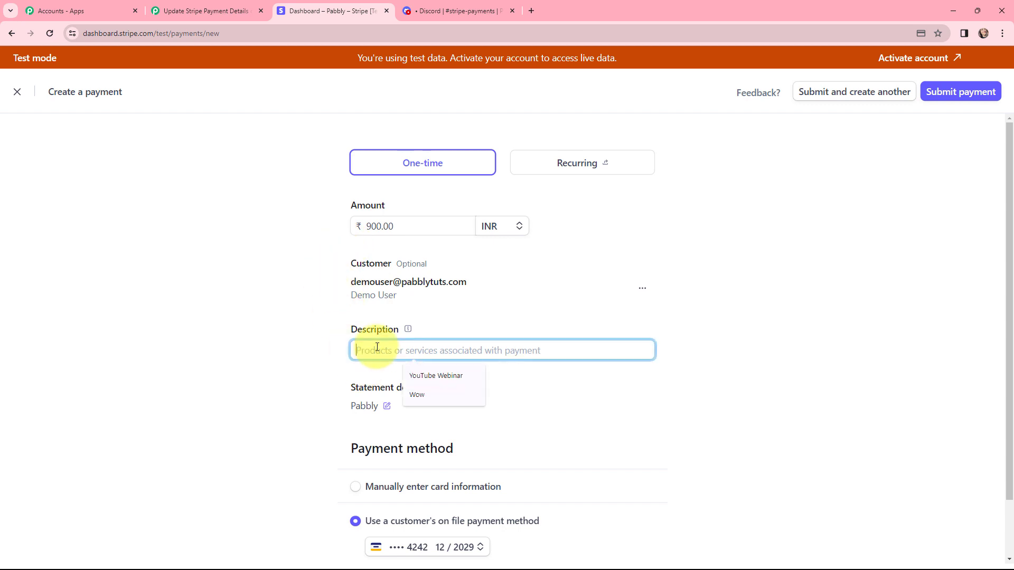
left_click(446, 376)
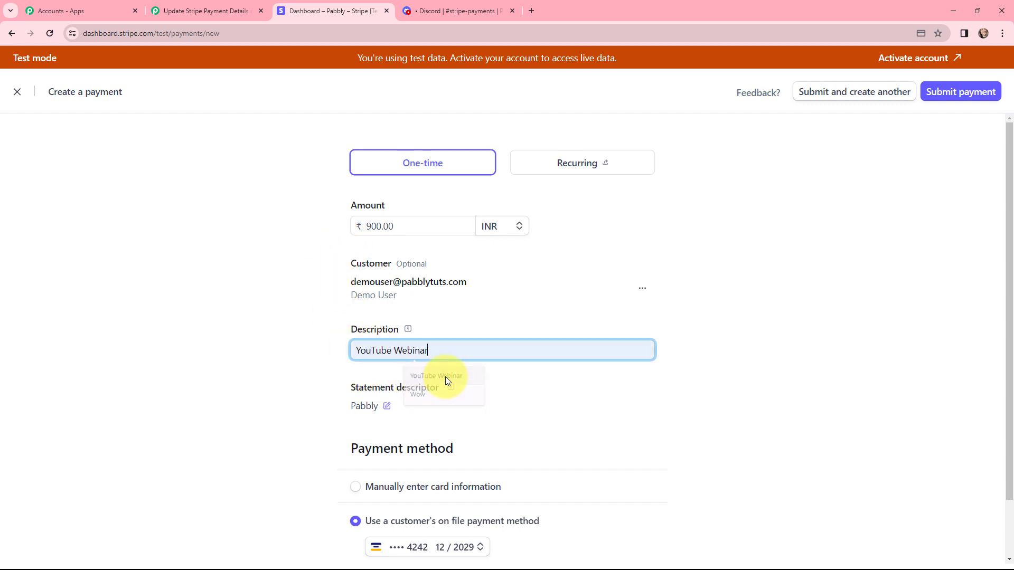
left_click(315, 340)
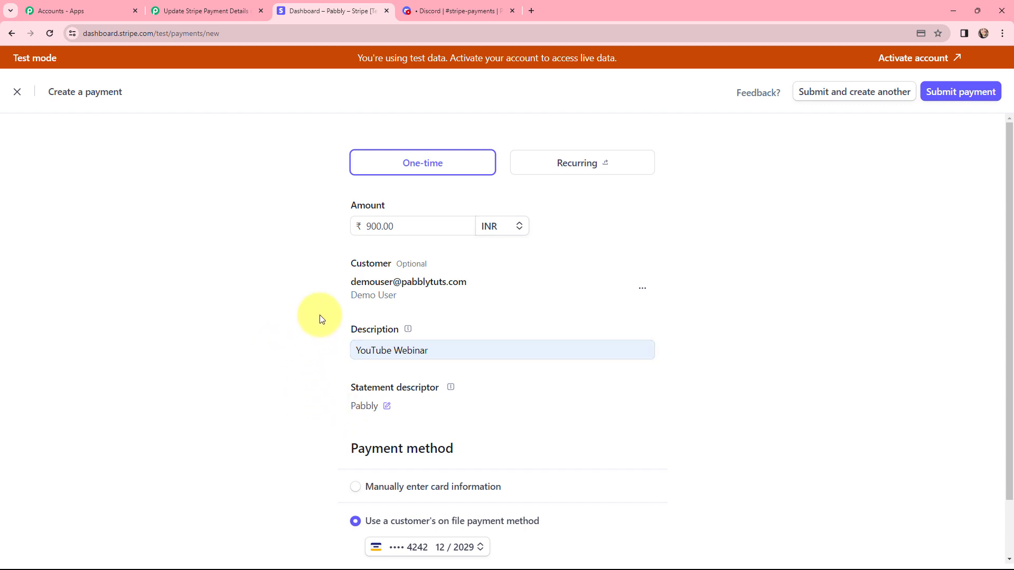
scroll(322, 320, "down", 1)
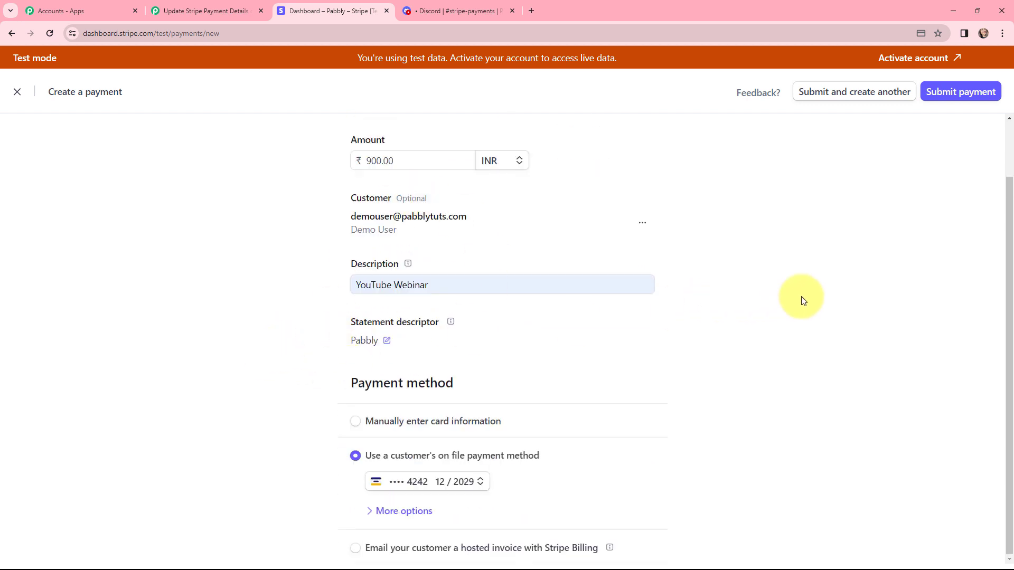
left_click(957, 93)
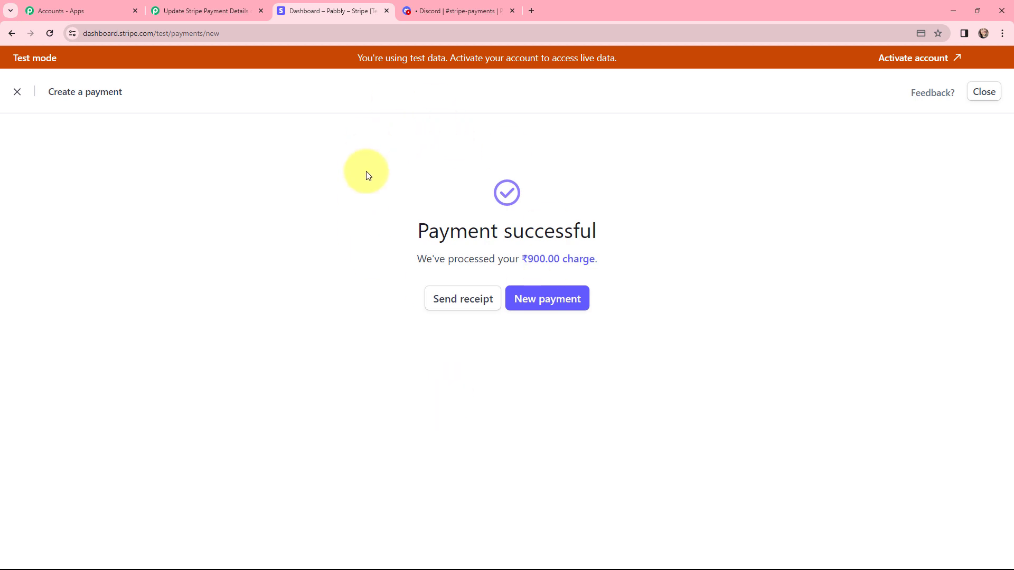
- Switch to the Pabbly workflow and examine the event type and payment status in the captured webhook response
left_click(207, 7)
scroll(510, 238, "down", 5)
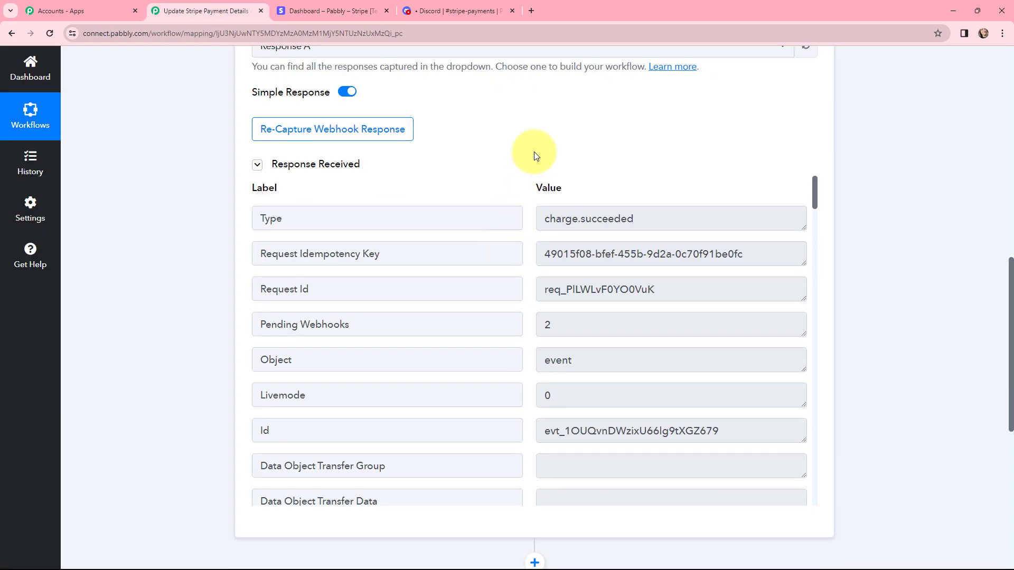
left_click_drag(661, 220, 548, 221)
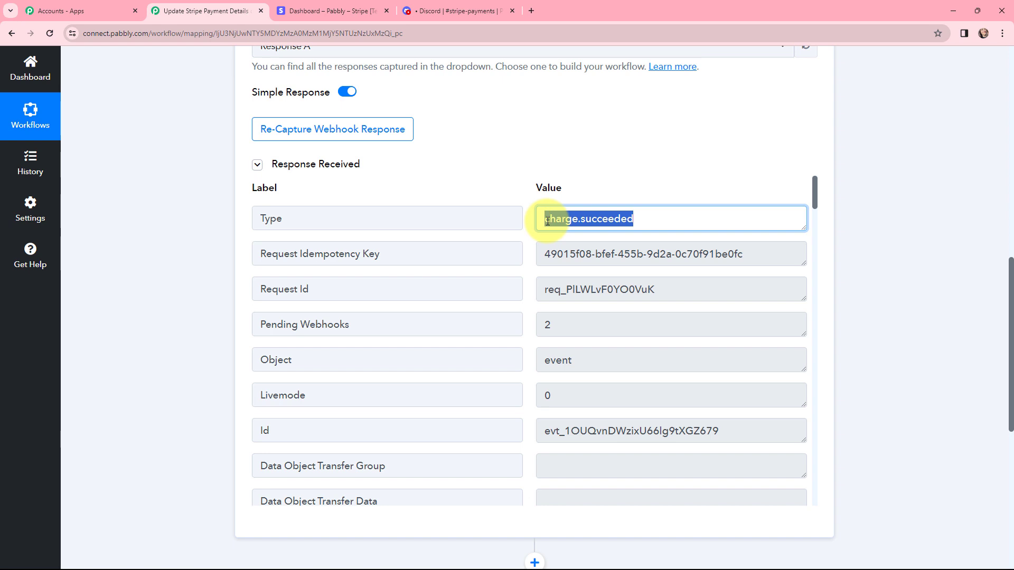
left_click(530, 218)
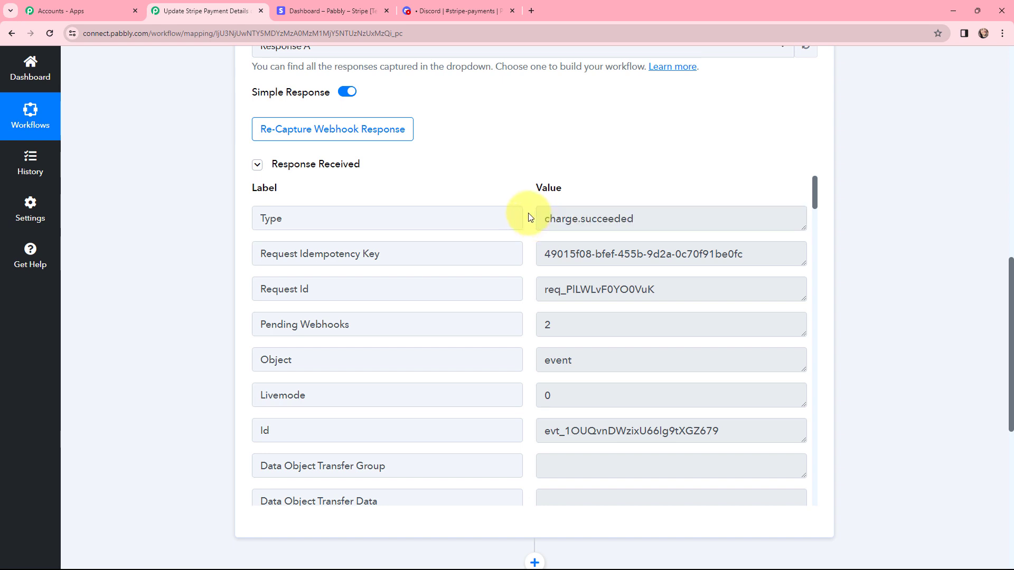
scroll(531, 218, "down", 6)
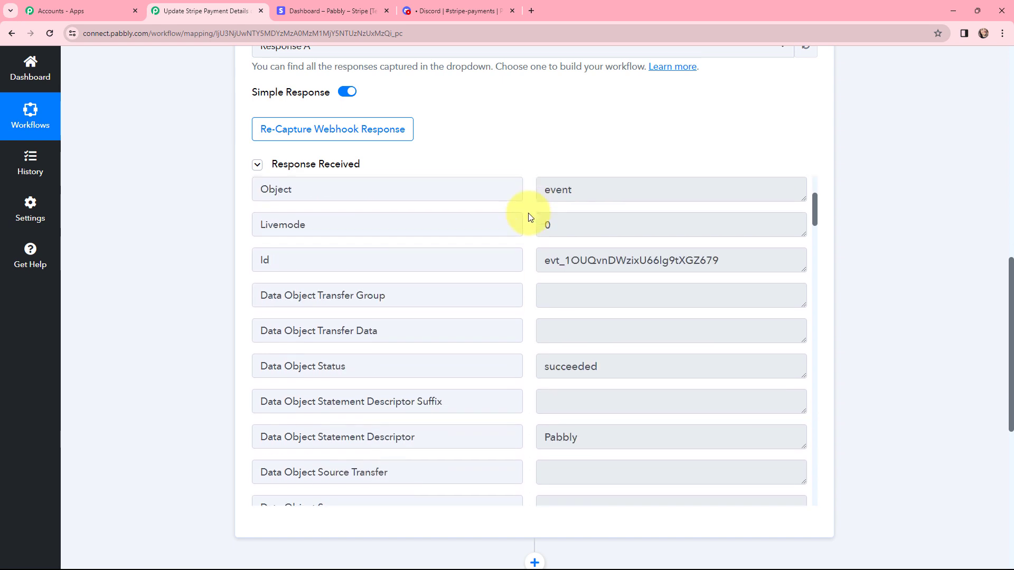
left_click_drag(616, 219, 514, 233)
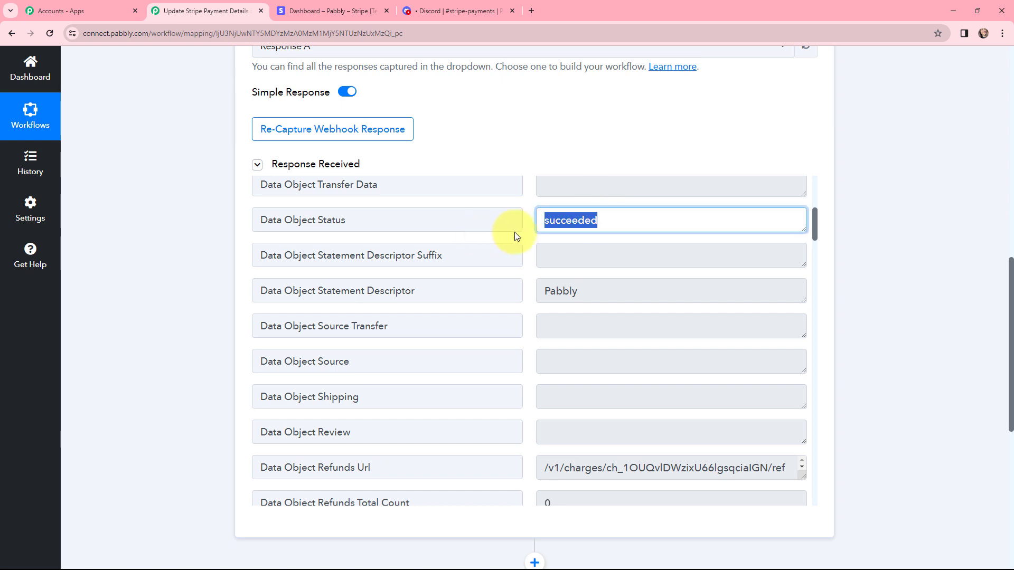
left_click(528, 234)
- Examine the payment description and the customer's billing name and email in the received webhook response
scroll(528, 233, "down", 15)
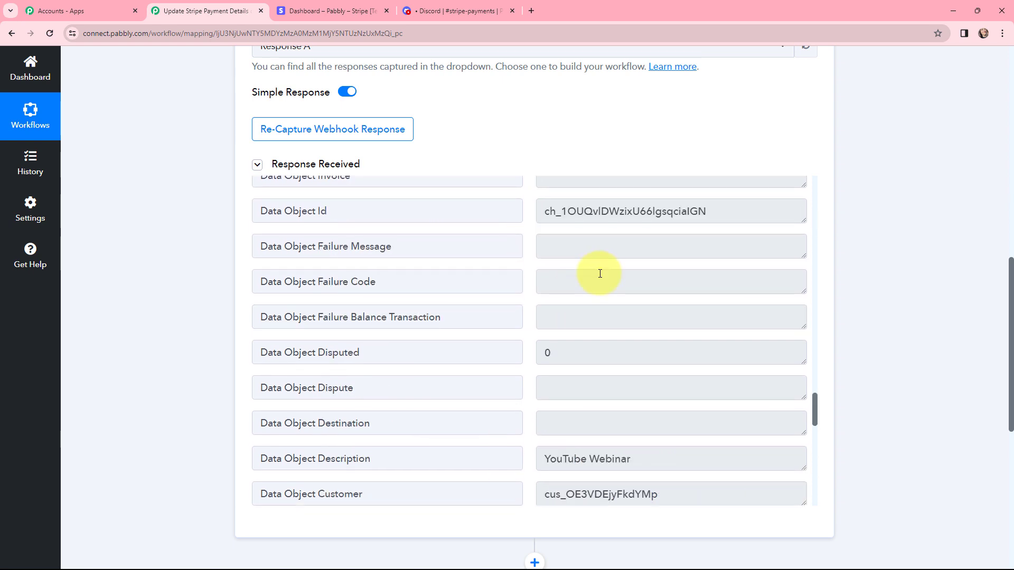
scroll(599, 274, "down", 2)
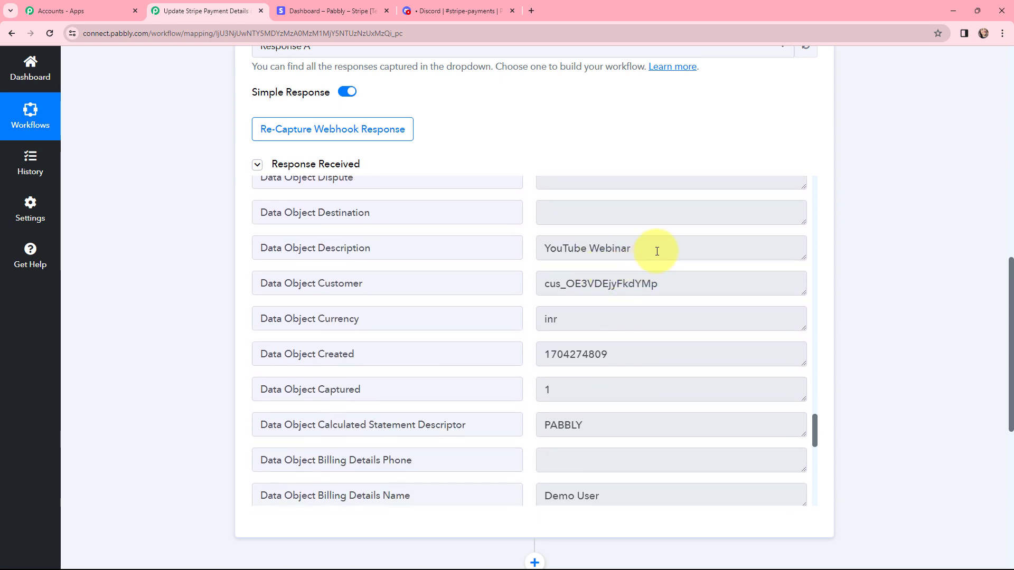
left_click(657, 251)
left_click_drag(655, 251, 518, 249)
left_click(524, 247)
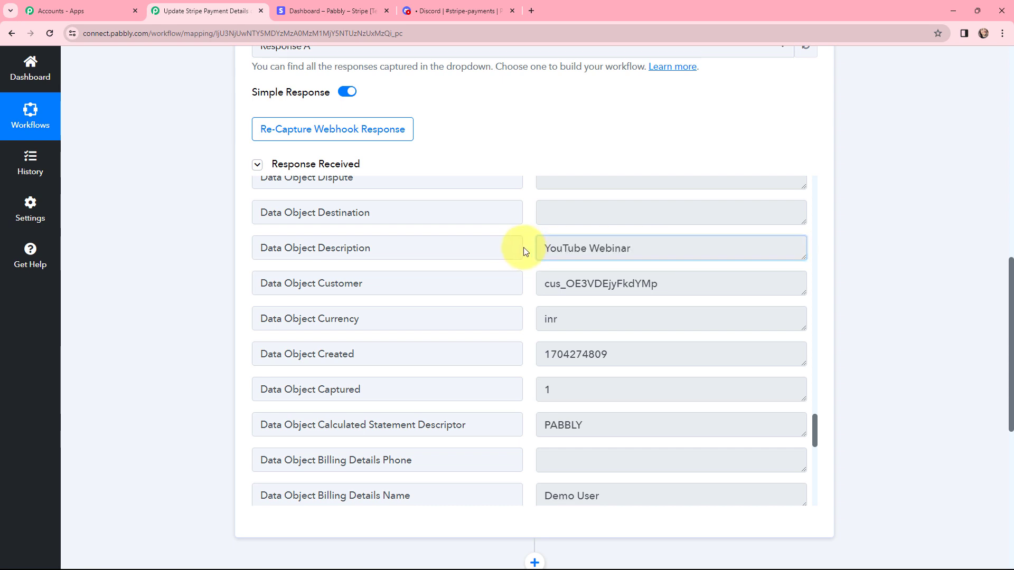
scroll(671, 278, "down", 3)
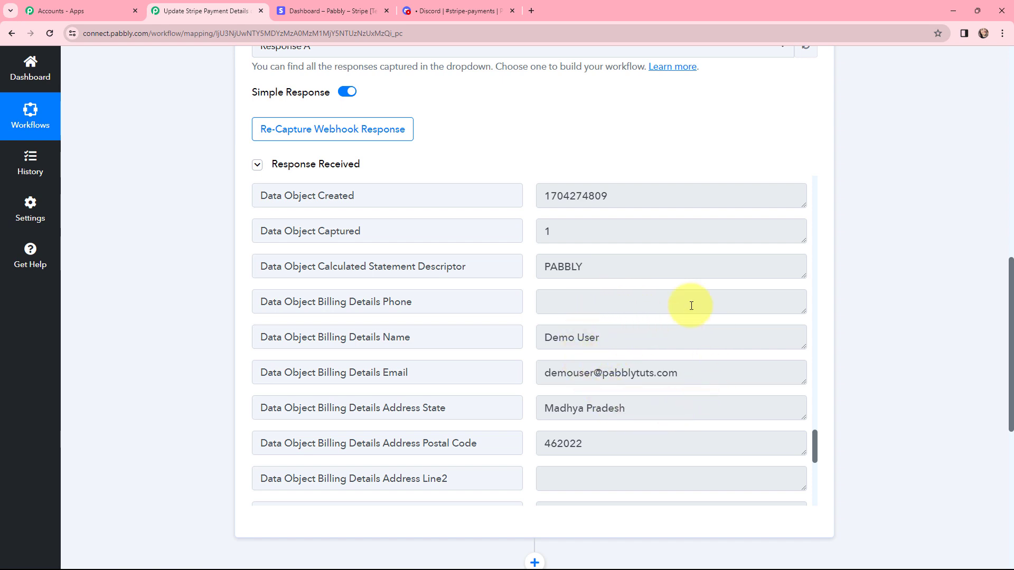
left_click(606, 341)
triple_click(606, 341)
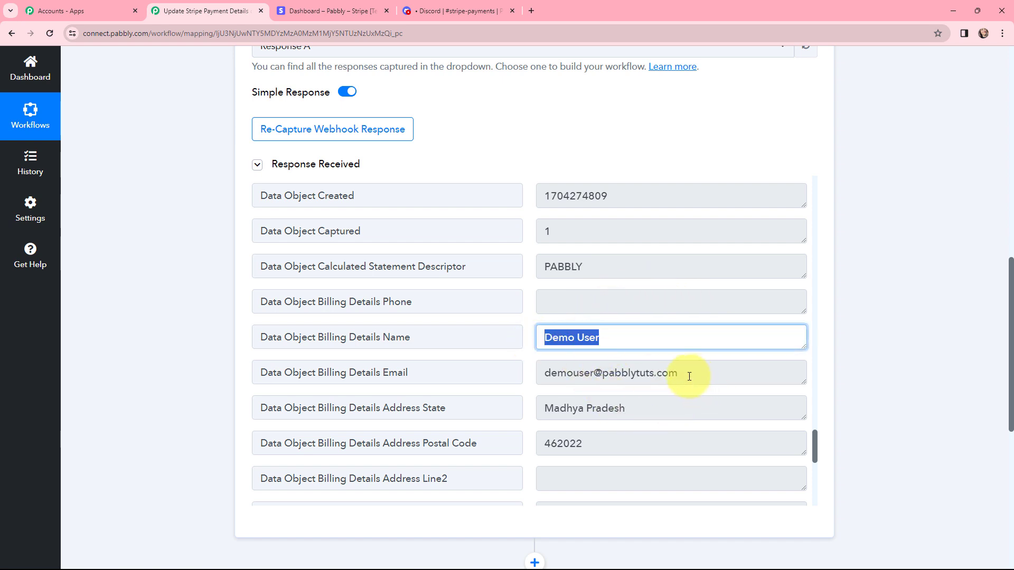
left_click_drag(688, 374, 547, 376)
left_click(546, 376)
- Compare the amount fields in the webhook response with the charge shown on the Stripe payment page
left_click_drag(814, 452, 810, 489)
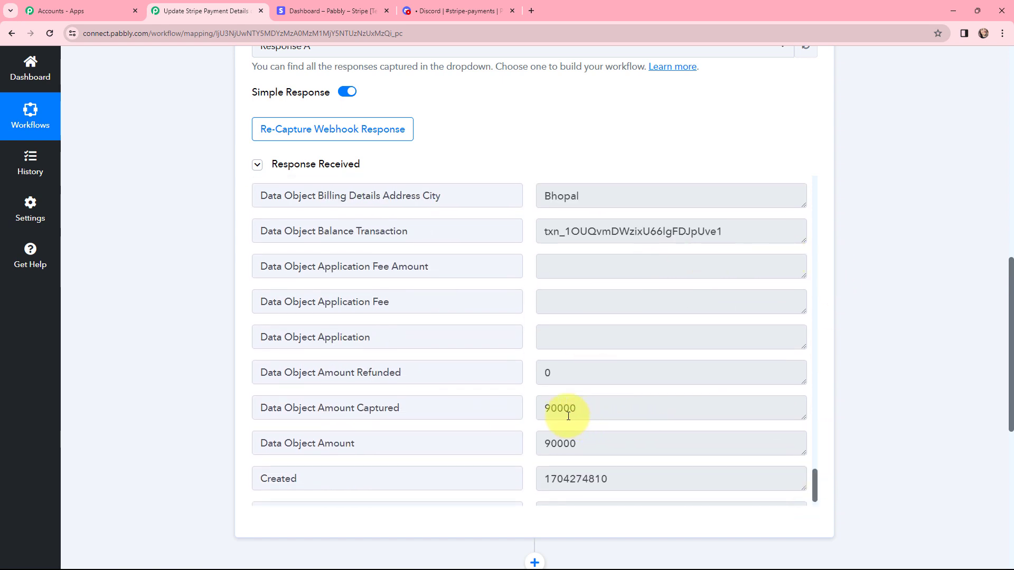
left_click(328, 10)
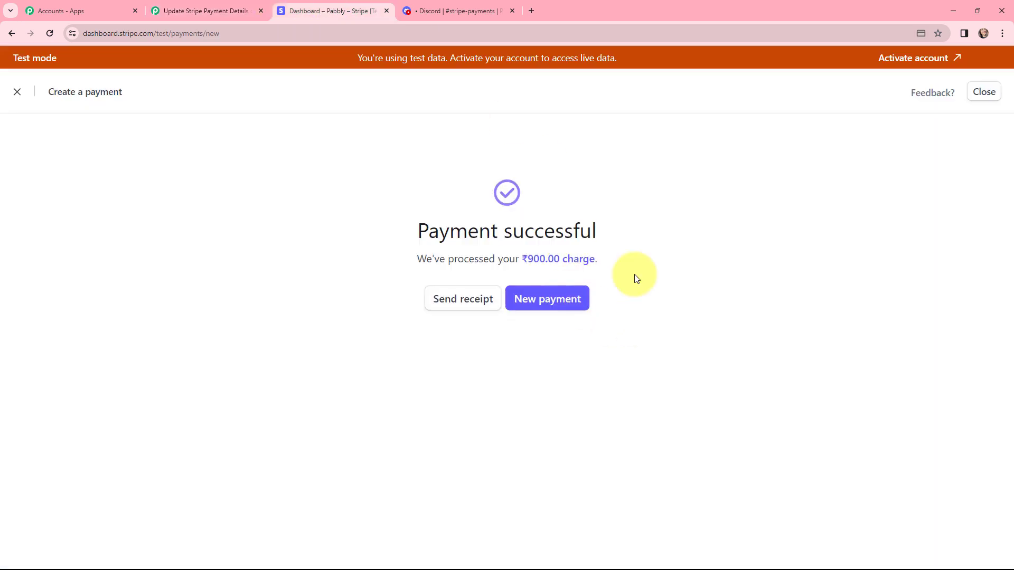
left_click(224, 9)
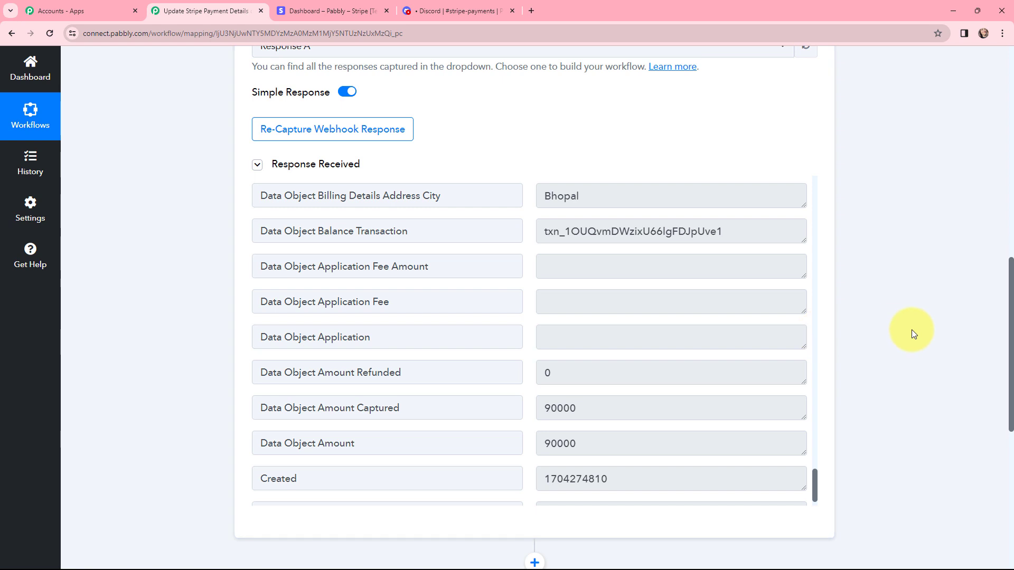
- Add an action step between the Stripe trigger and the Discord action in the workflow
scroll(912, 333, "down", 5)
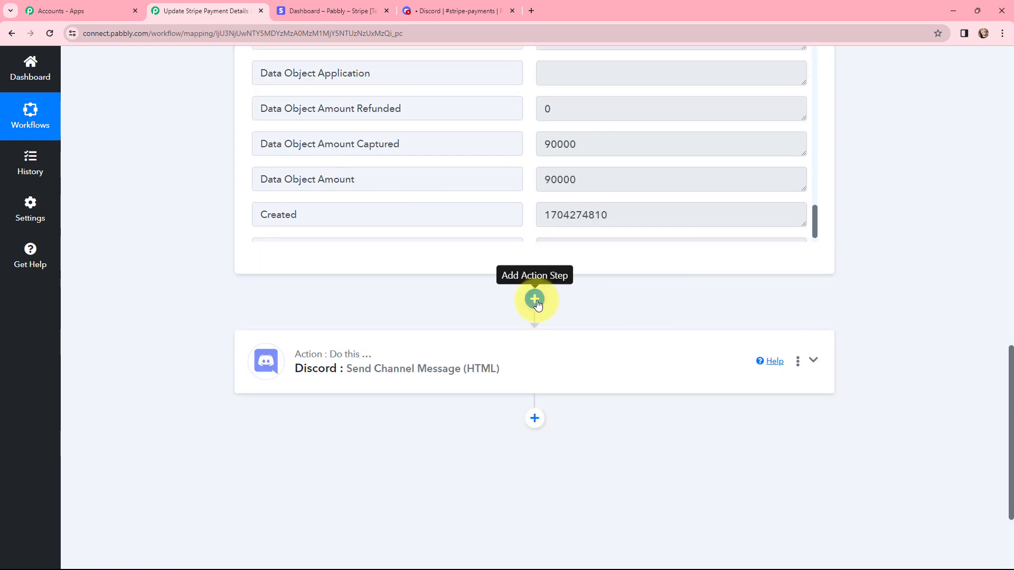
left_click(535, 300)
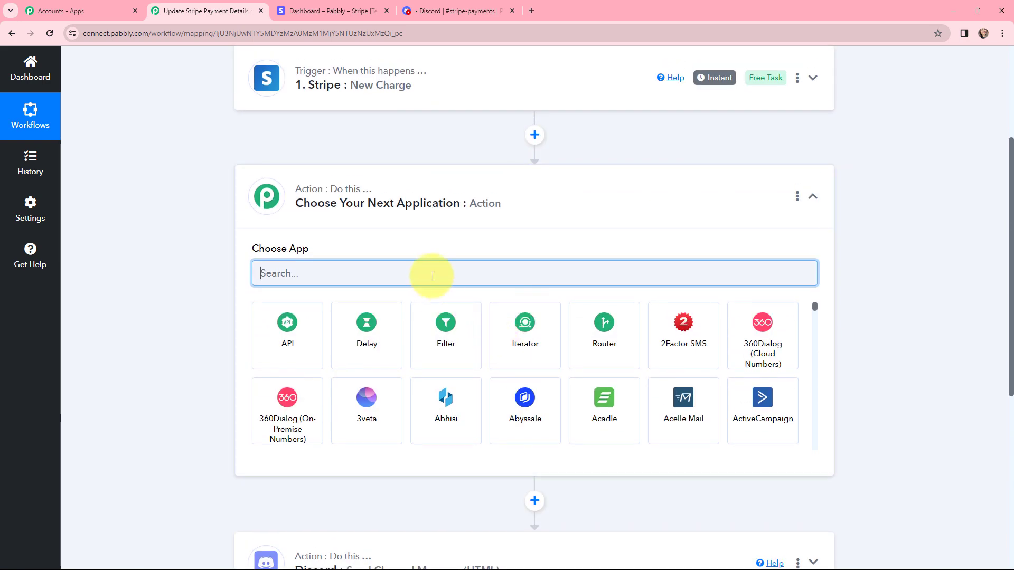
- Set the new action to Number Formatter by Pabbly with the Perform Math Operation event and connect it
type("num")
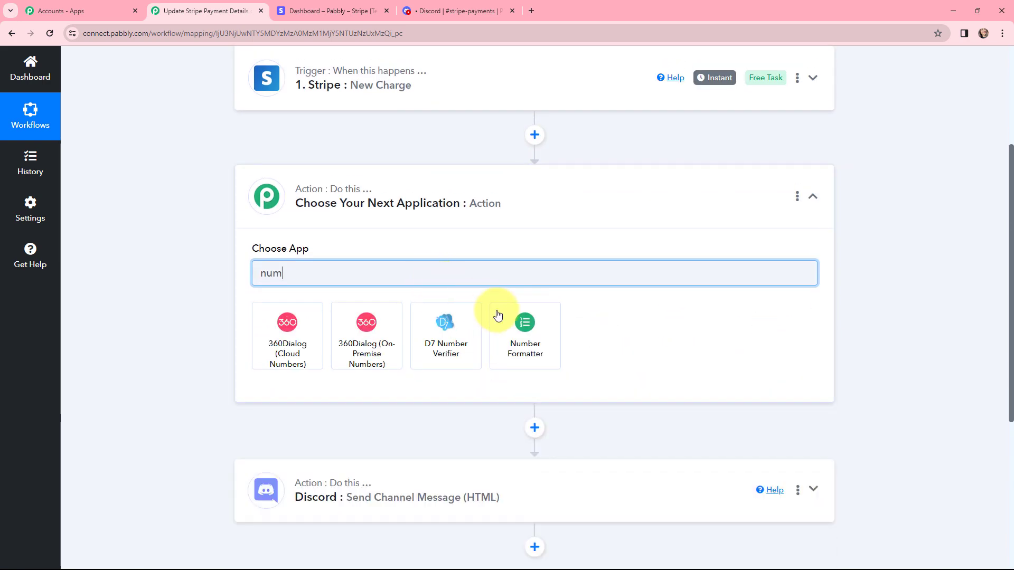
left_click(516, 325)
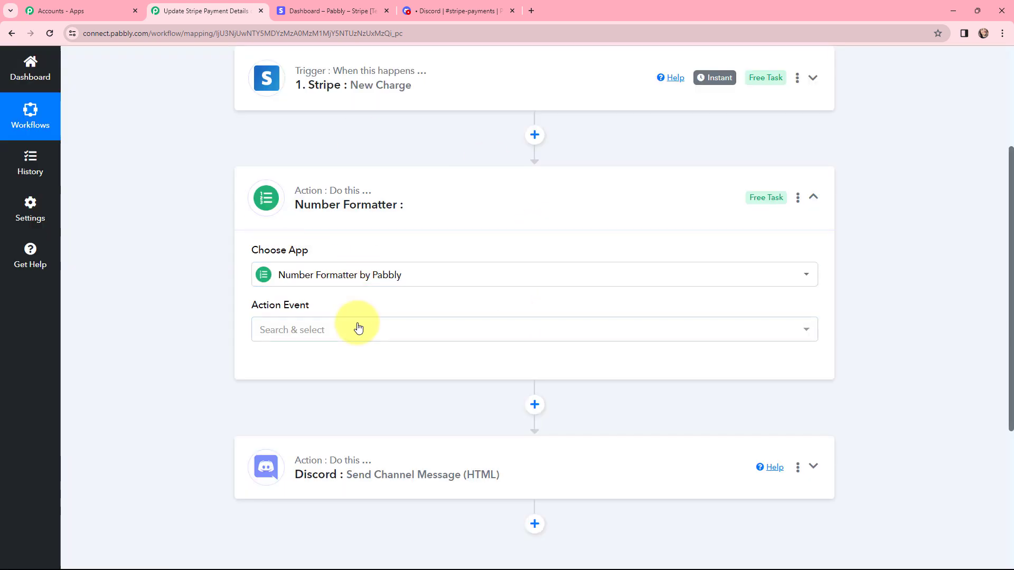
left_click(358, 329)
type("per")
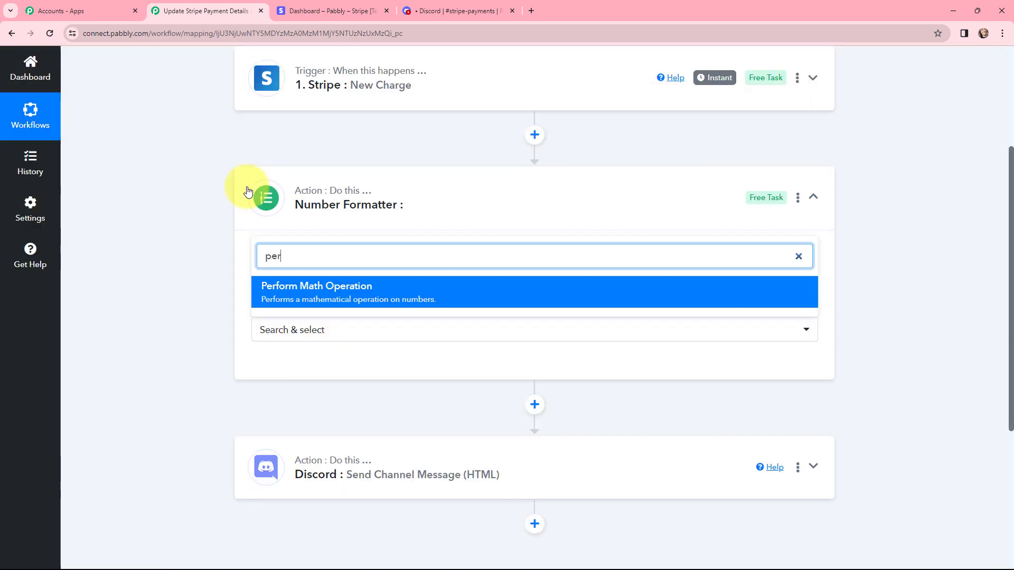
left_click(285, 289)
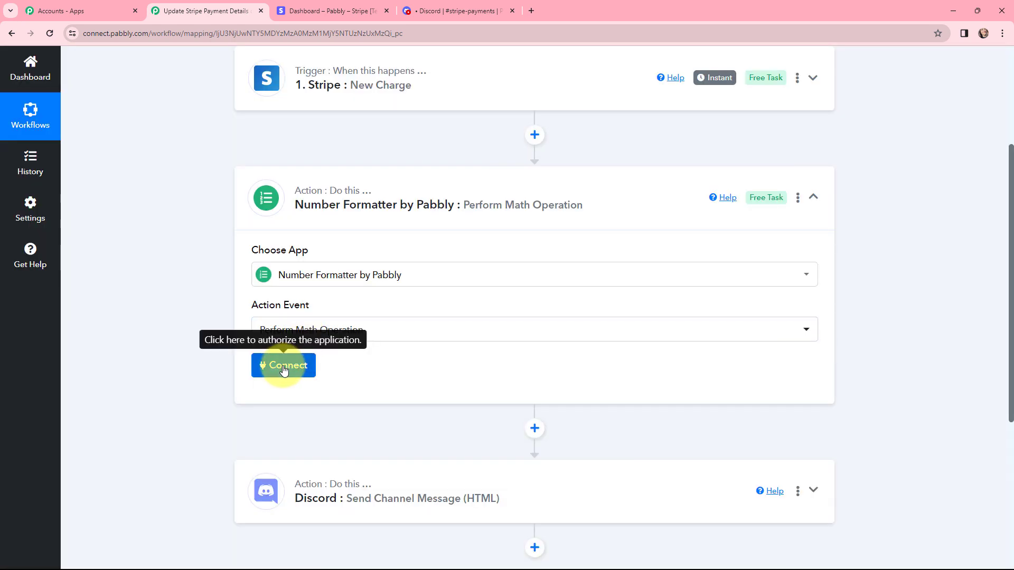
left_click(283, 369)
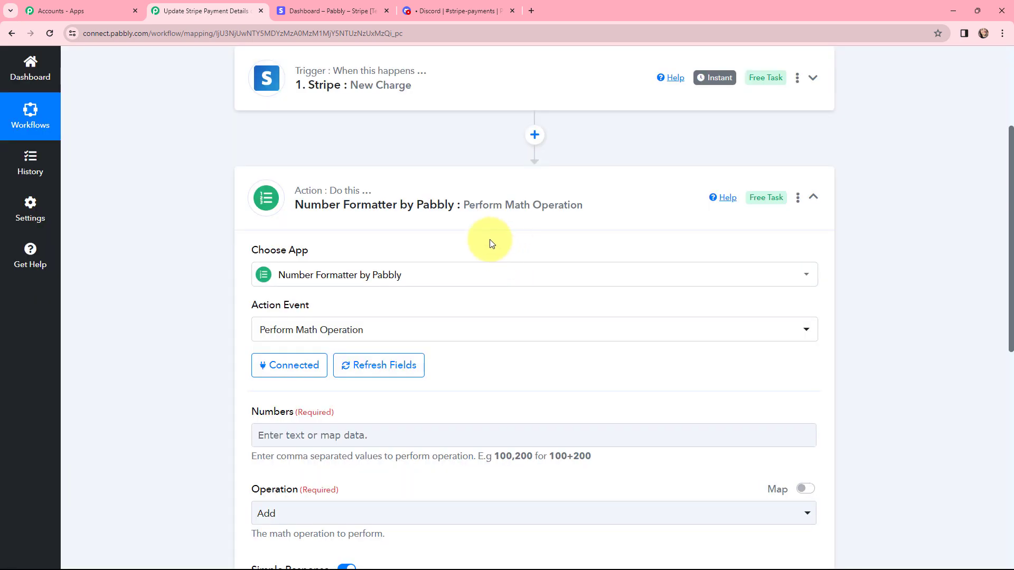
- Map the Stripe charge's Data Object Amount Captured value into the Numbers field of the math operation
scroll(448, 232, "down", 4)
left_click(400, 223)
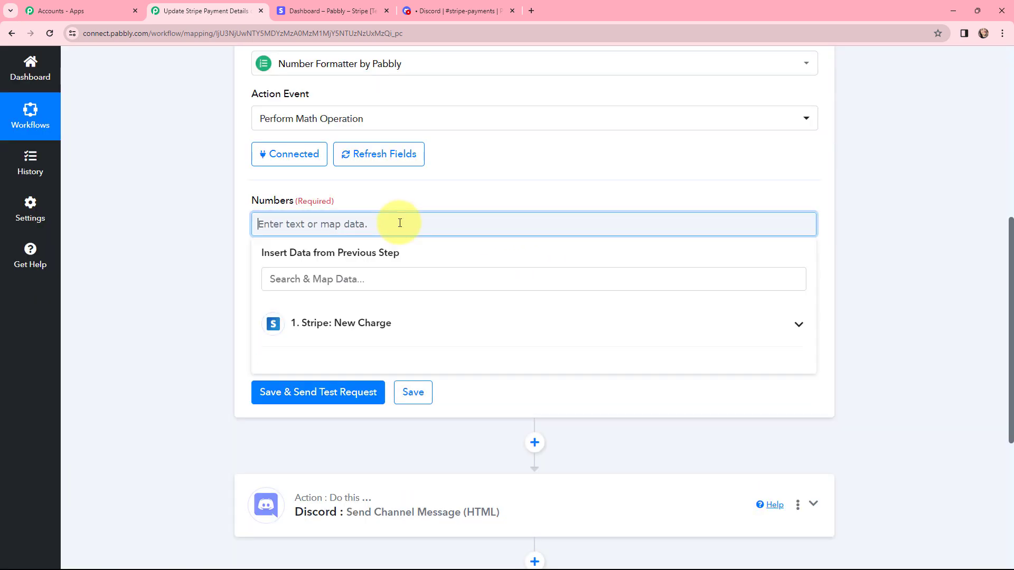
left_click(389, 325)
left_click(393, 276)
type("9")
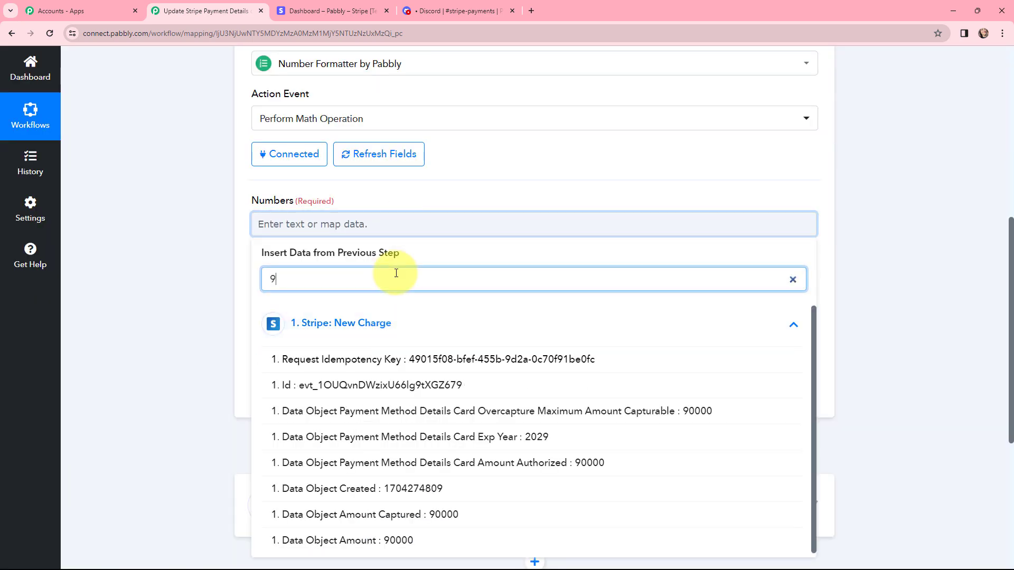
type("00")
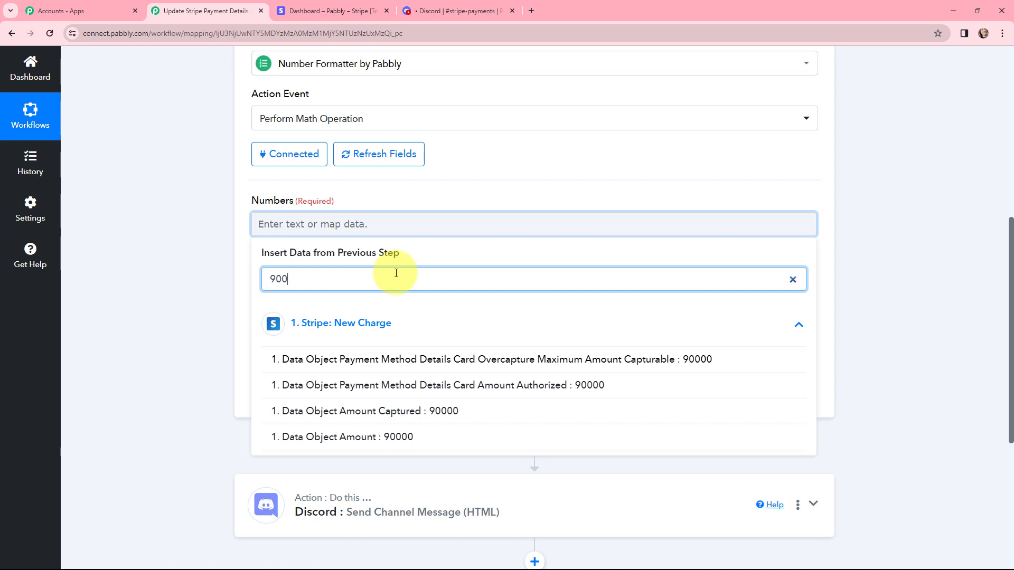
left_click(444, 412)
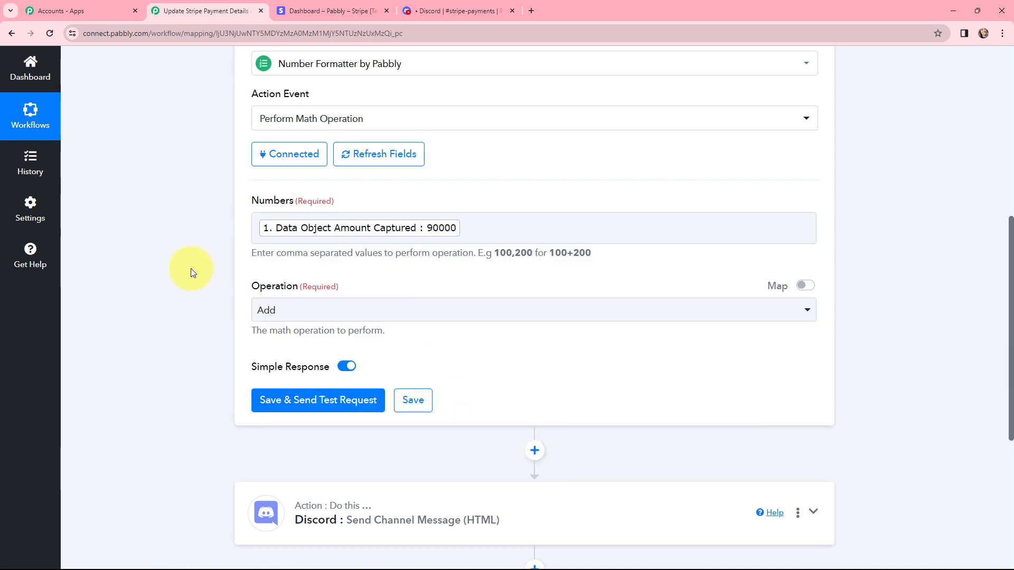
- Set the operation to Divide with 100 as the second number, and save and test the Number Formatter step
left_click(294, 310)
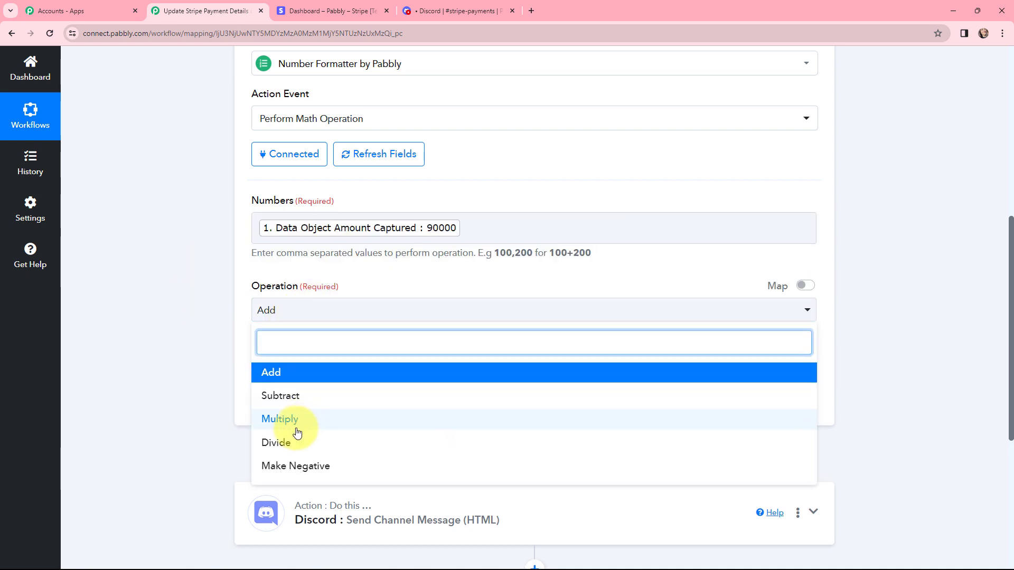
left_click(280, 442)
left_click(507, 227)
type(",100")
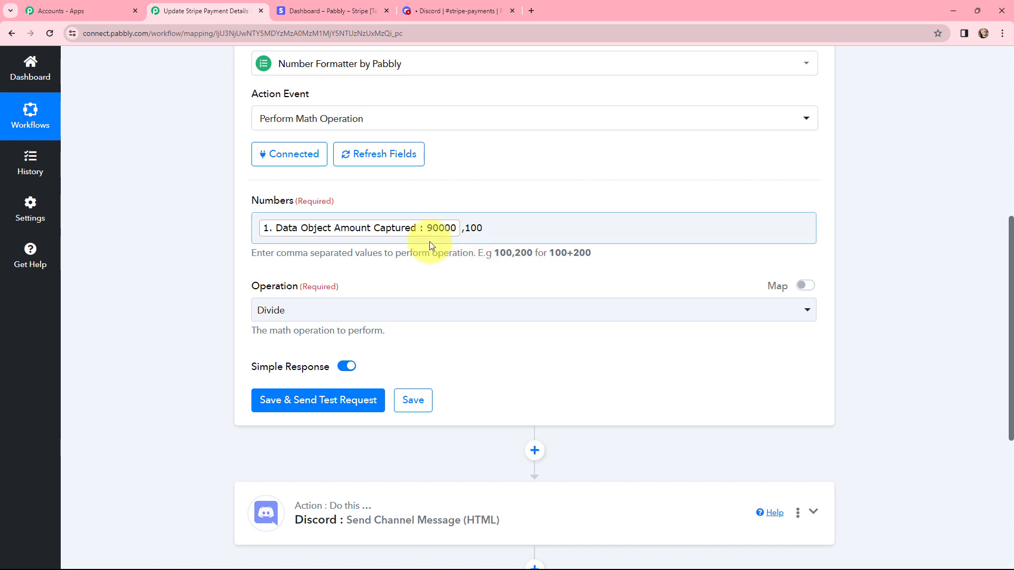
left_click(509, 248)
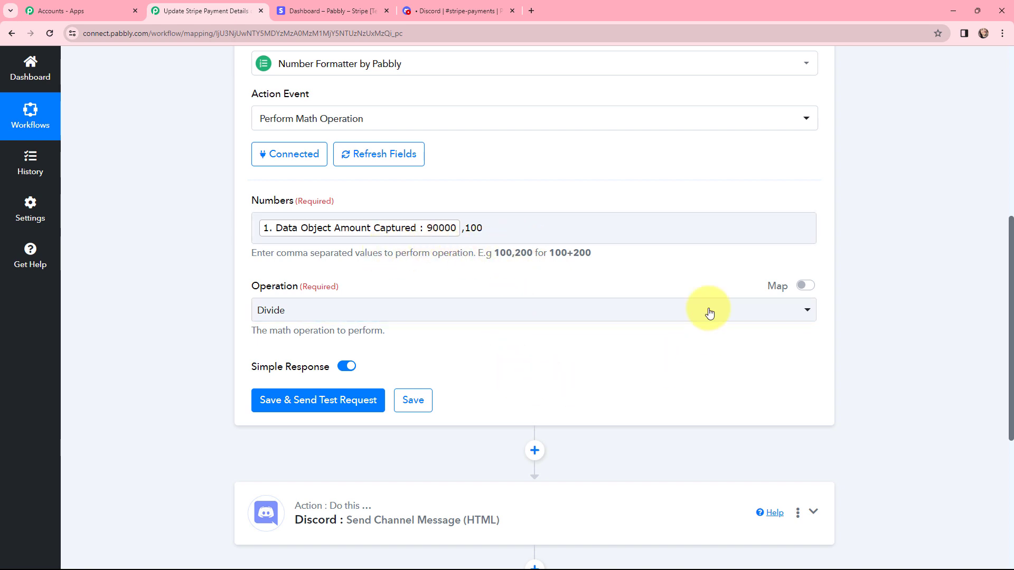
left_click(323, 400)
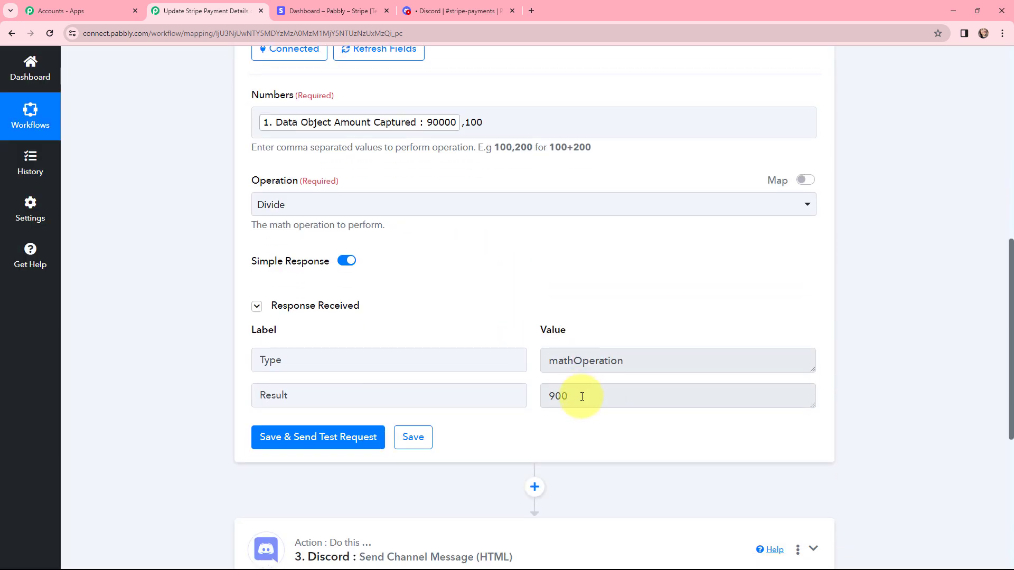
left_click_drag(582, 397, 547, 397)
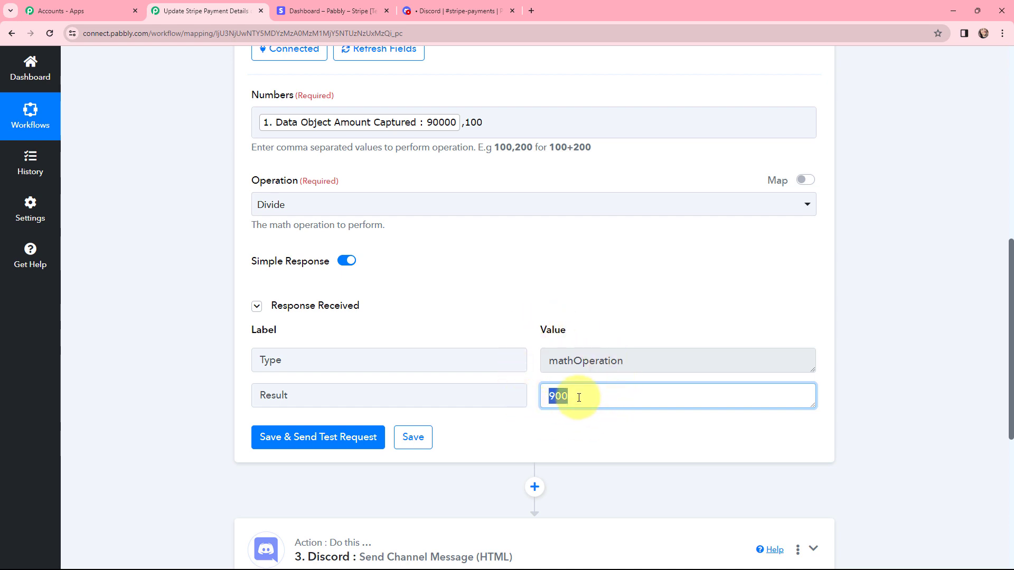
- Expand the Discord Send Channel Message (HTML) action and connect it to reach its message settings
scroll(531, 280, "down", 4)
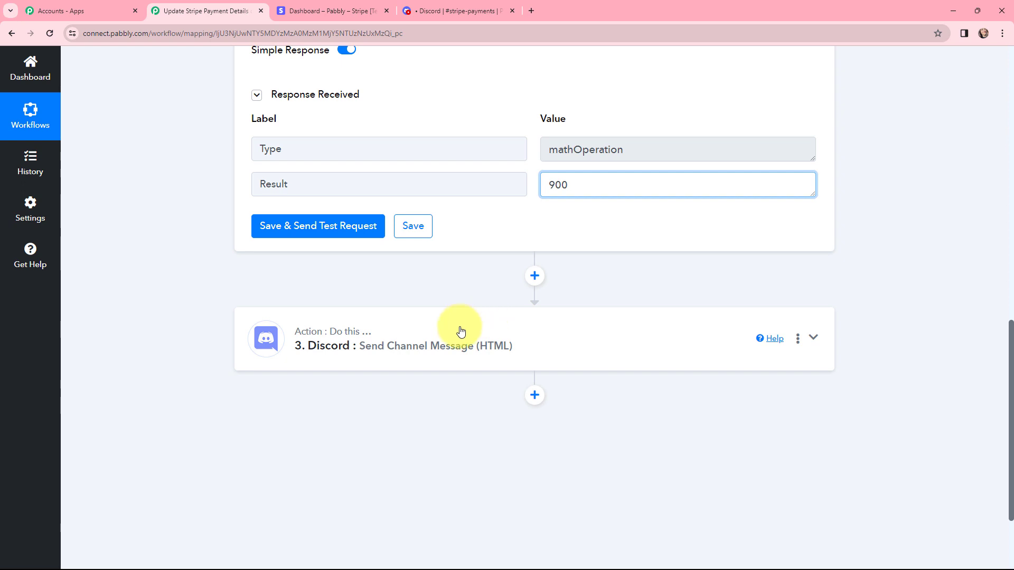
left_click(460, 331)
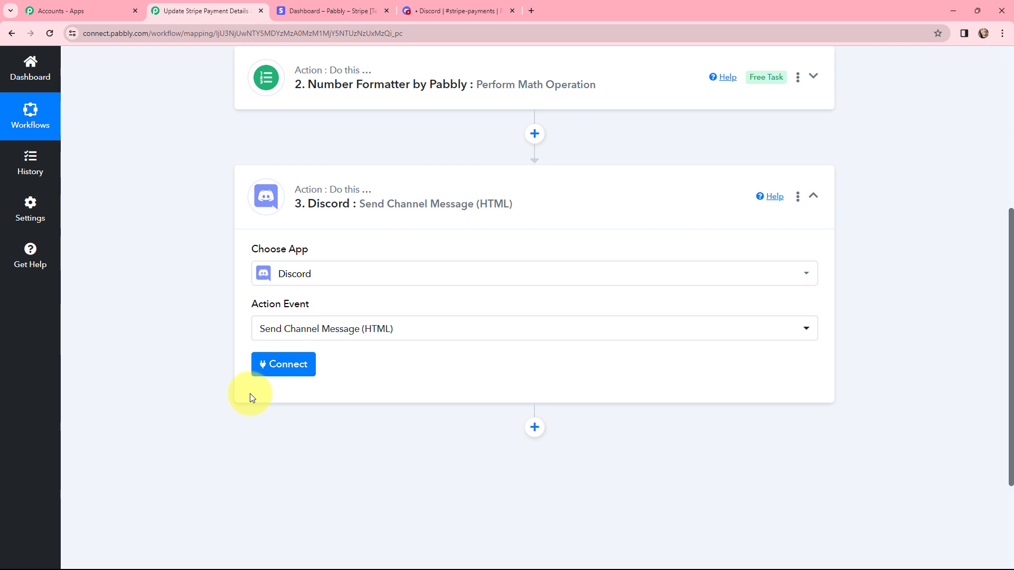
left_click(287, 366)
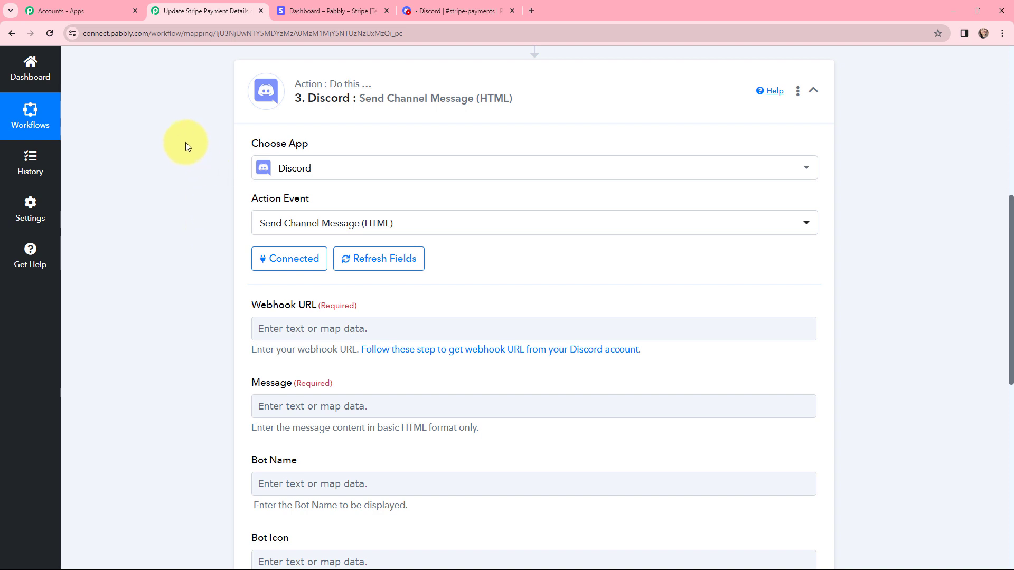
scroll(185, 141, "down", 1)
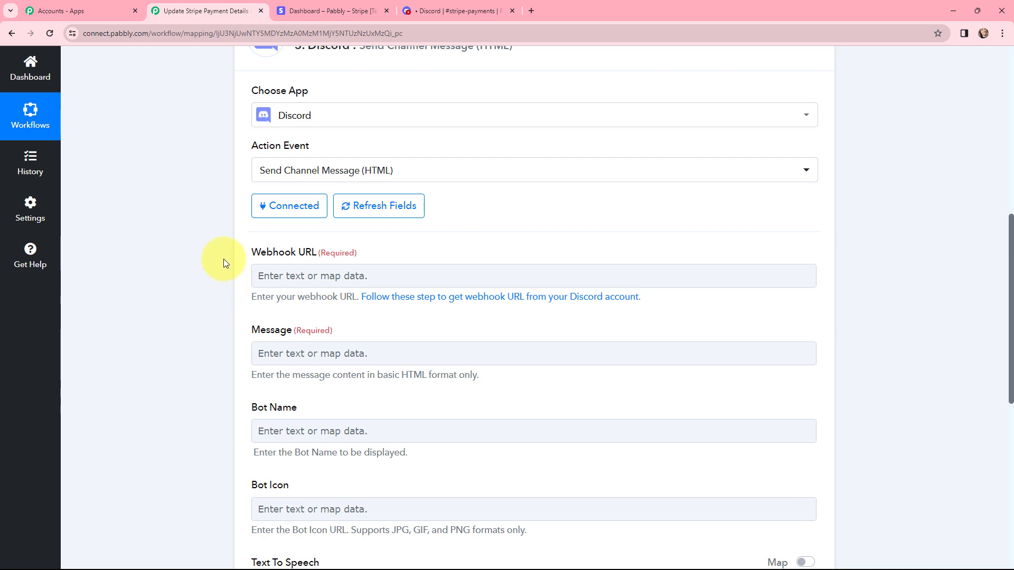
- Switch to Discord, create a webhook in the stripe-payments channel's integrations, and expand its details
left_click(433, 7)
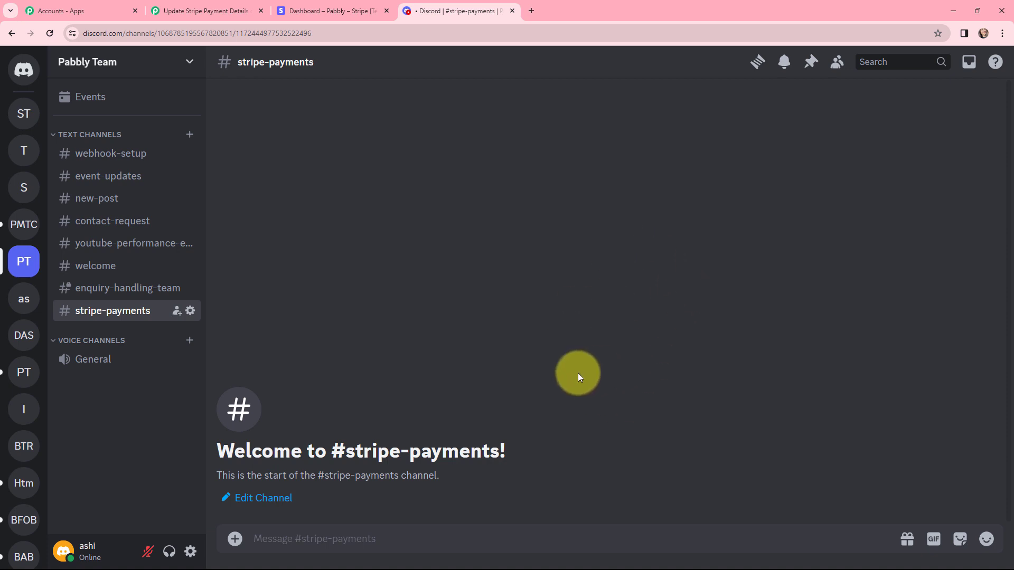
left_click(191, 312)
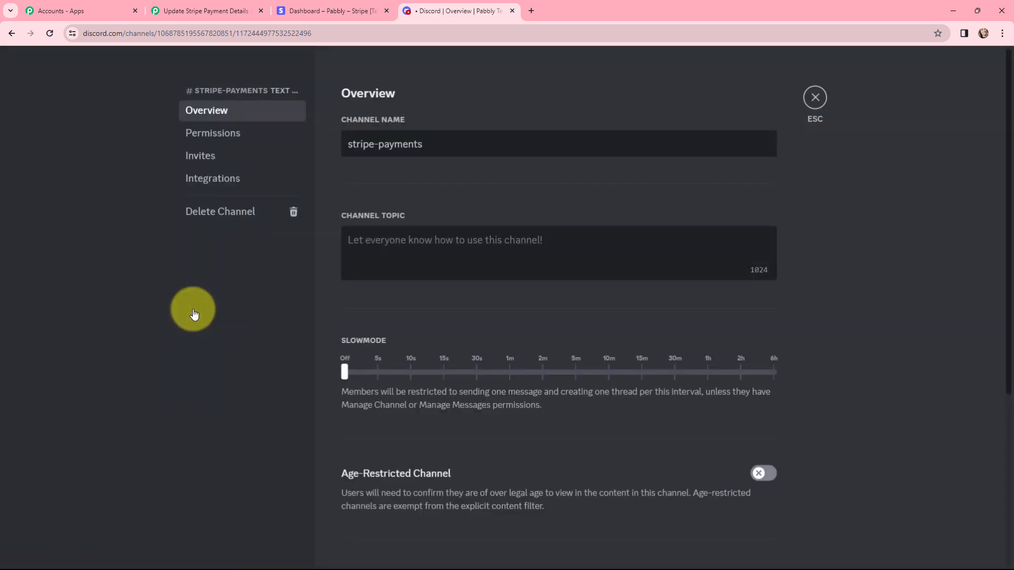
left_click(226, 180)
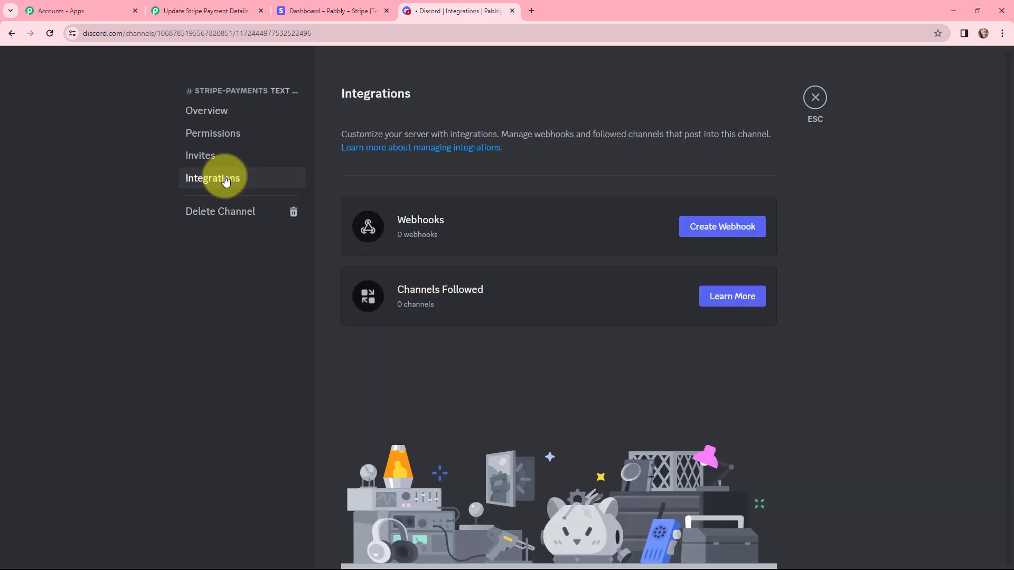
left_click(726, 228)
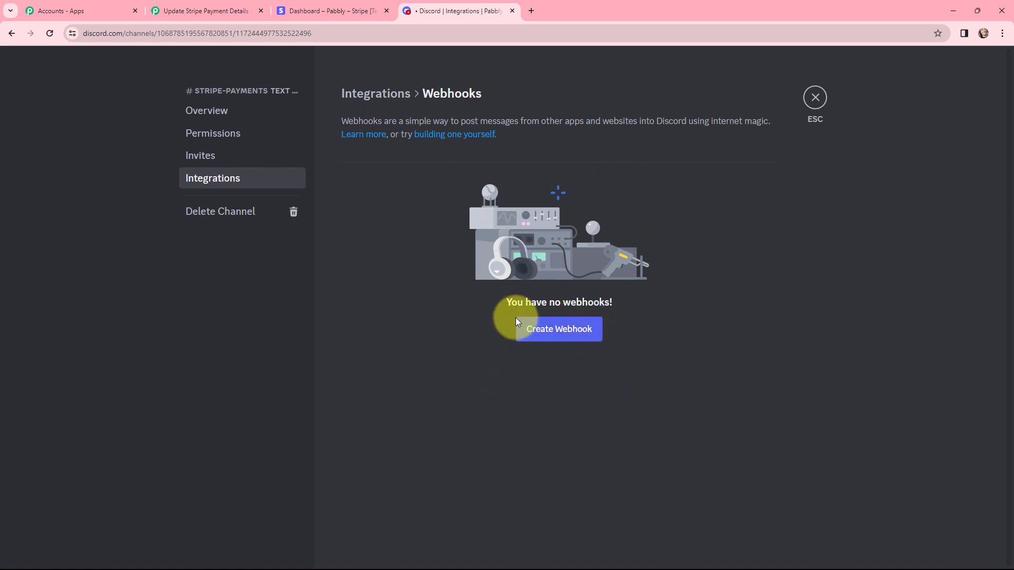
left_click(551, 330)
left_click(489, 276)
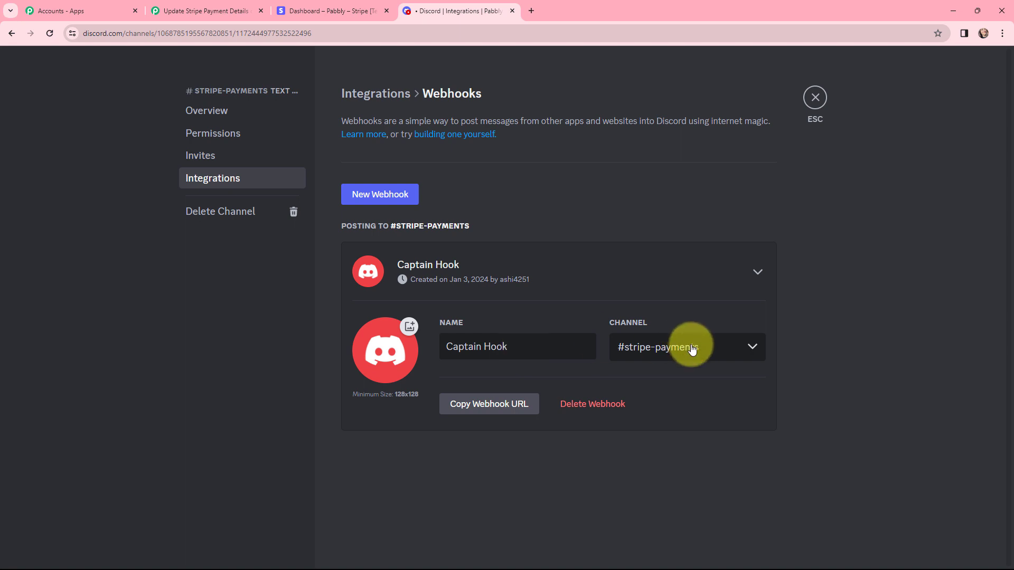
- Copy the new Discord webhook's URL and paste it into the Webhook URL field of the Pabbly workflow's Discord action
left_click(491, 405)
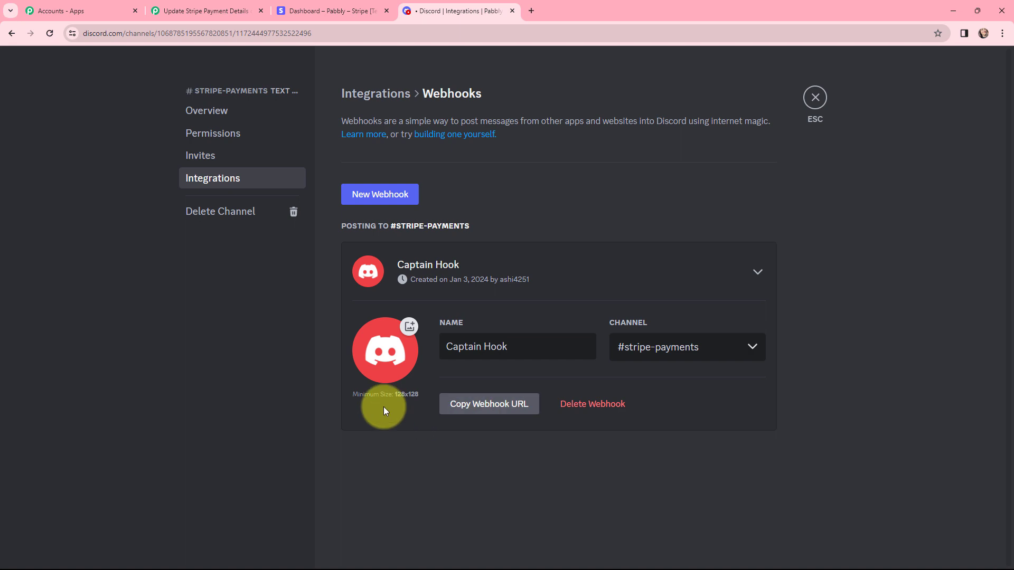
left_click(195, 12)
left_click(353, 275)
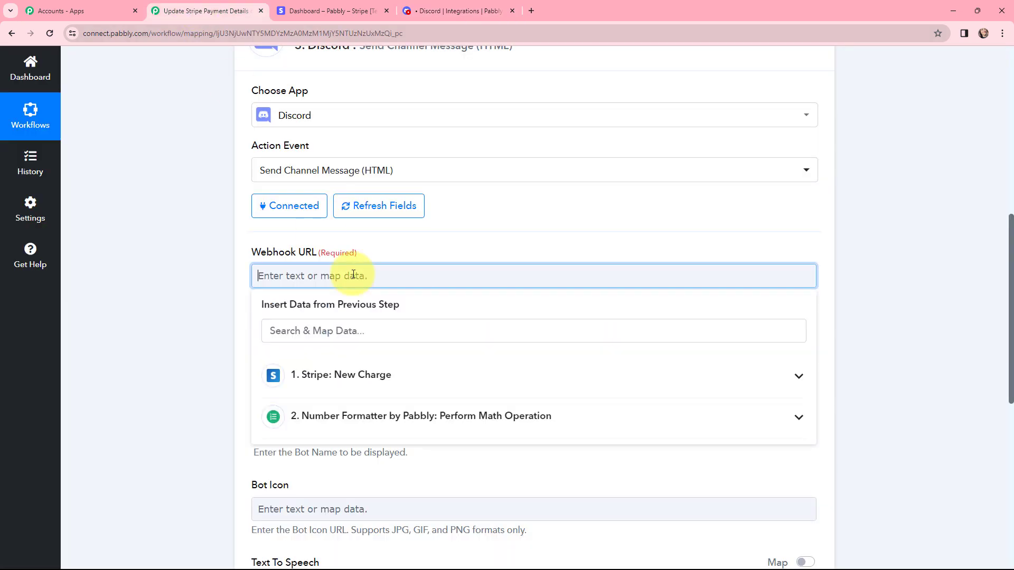
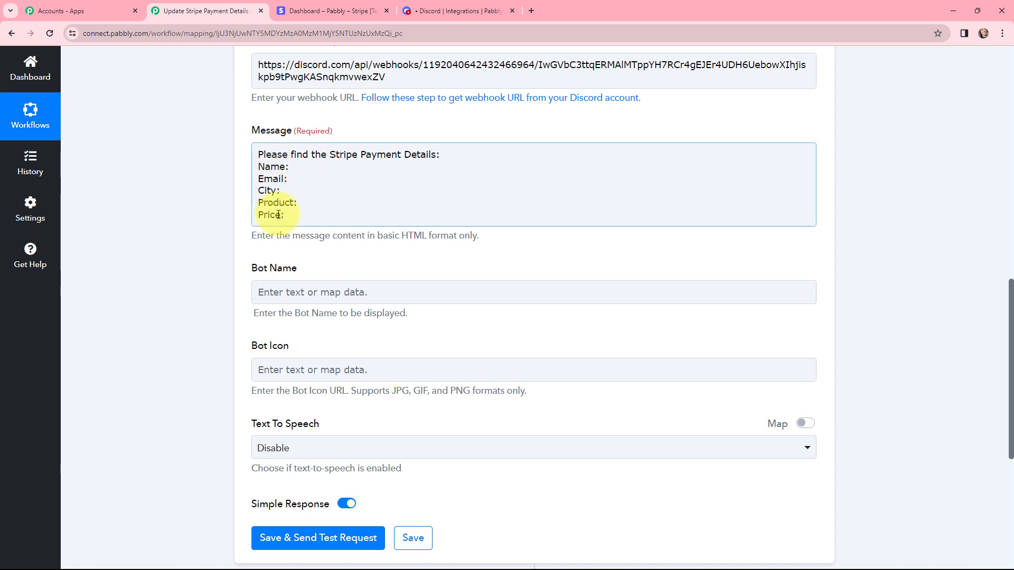
- Map the Stripe charge's Data Object Billing Details Name after the Name label in the Discord message
left_click(297, 167)
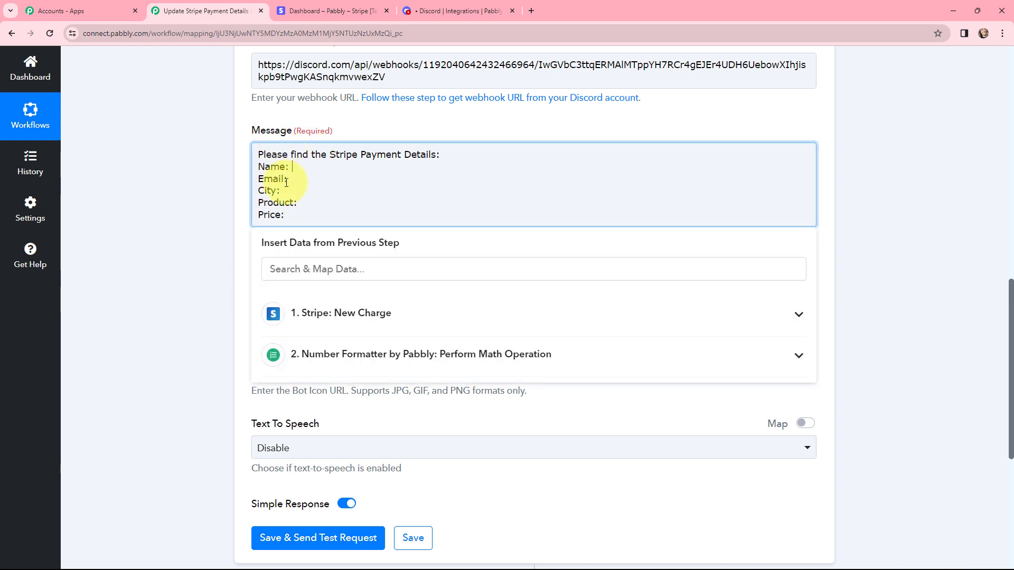
left_click(339, 312)
left_click(362, 271)
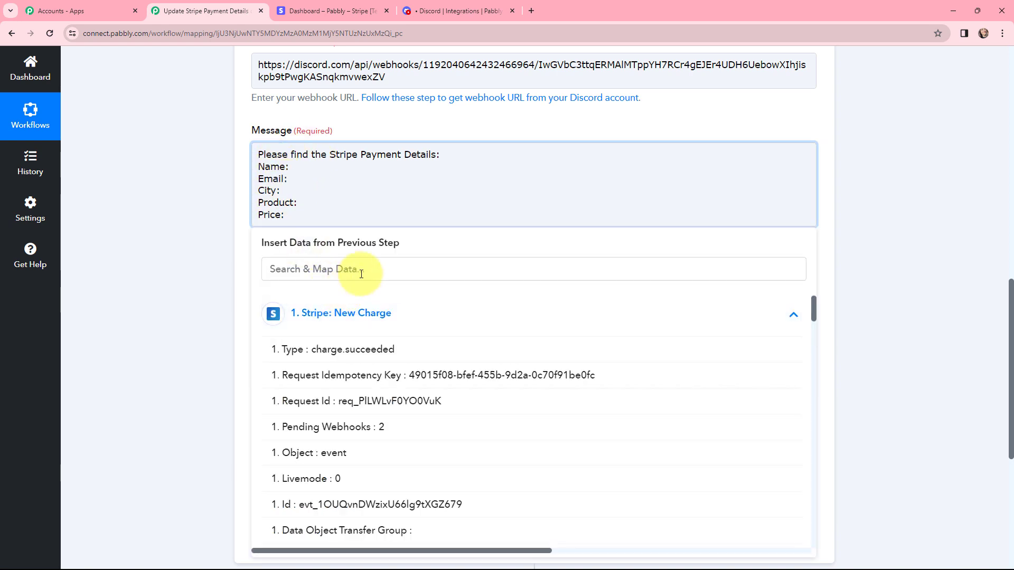
type("nam")
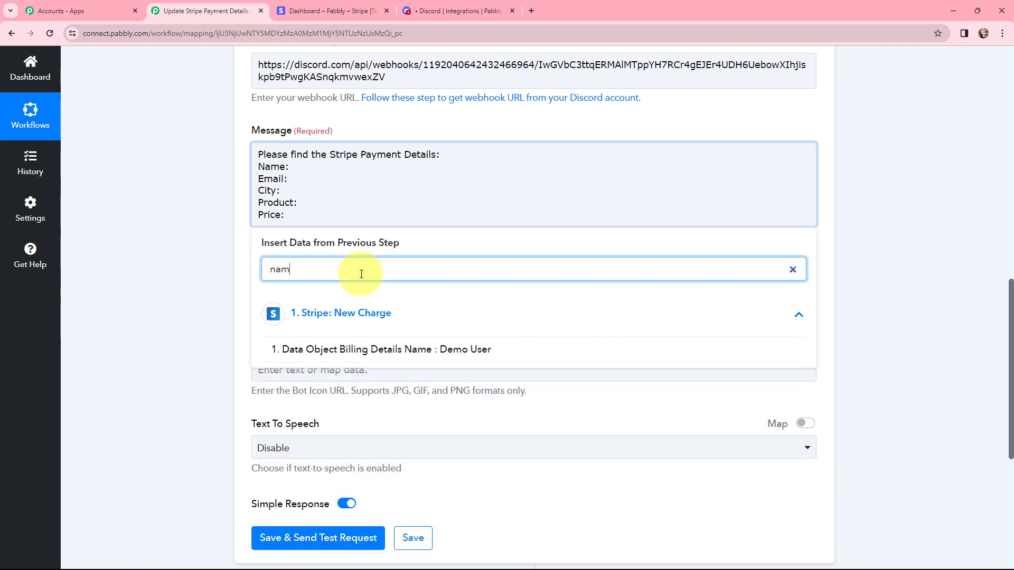
type("e")
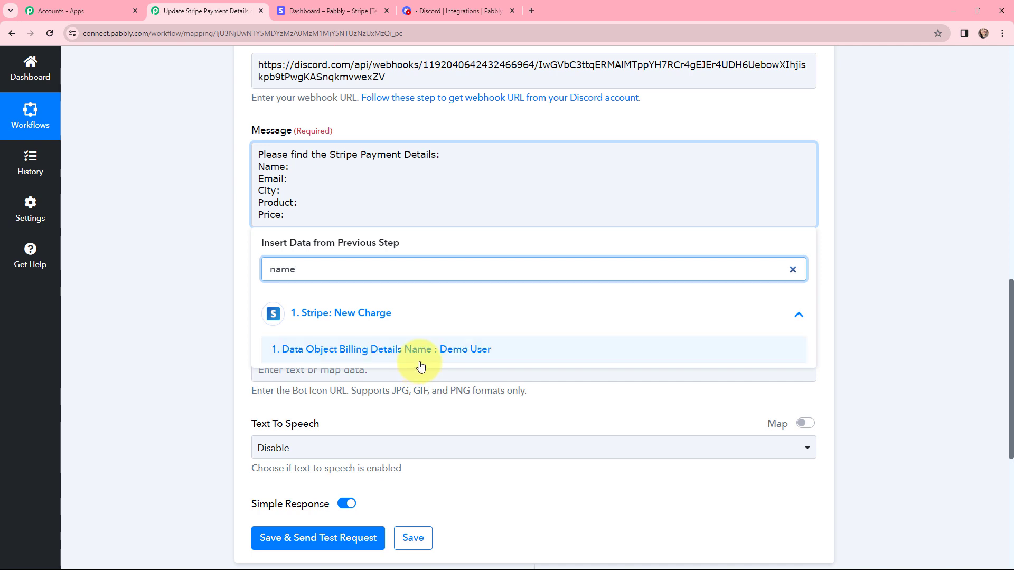
left_click(469, 351)
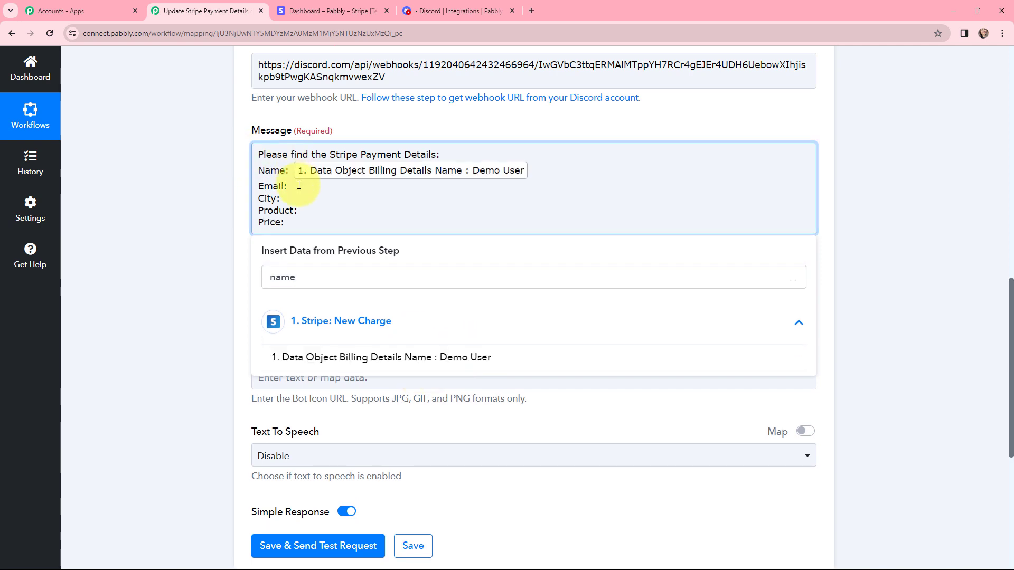
- Map the Stripe charge's Data Object Billing Details Email after the Email label in the Discord message
left_click(302, 196)
left_click(296, 277)
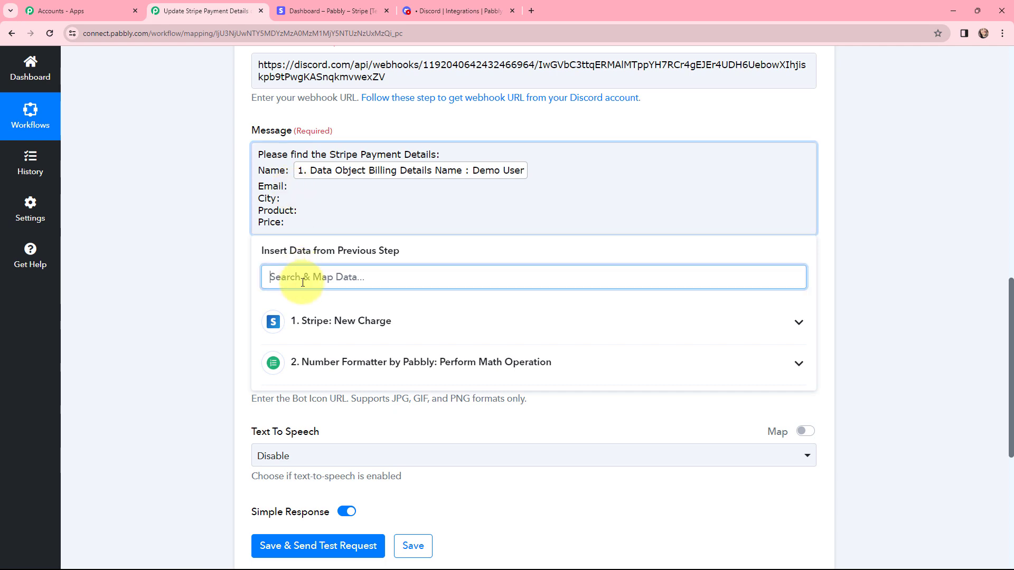
type("emai")
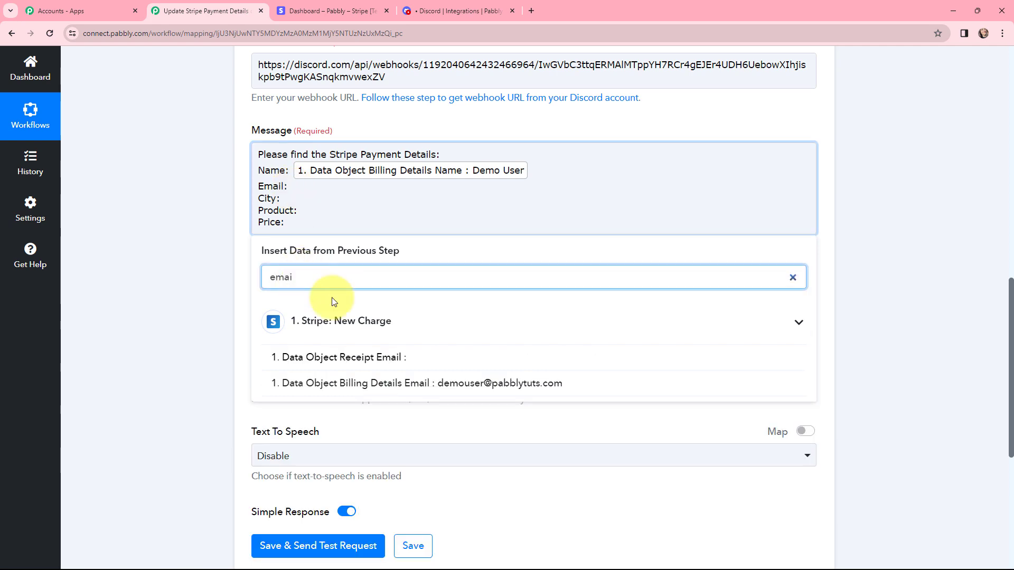
left_click(453, 393)
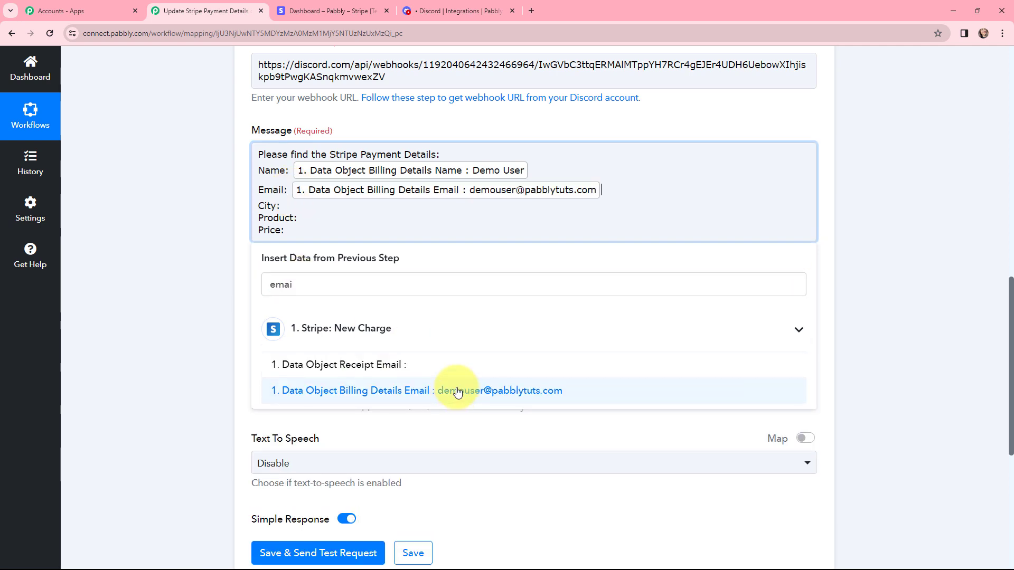
- Map the Stripe charge's Data Object Billing Details Address City after the City label in the Discord message
left_click(293, 208)
left_click(306, 328)
left_click(389, 280)
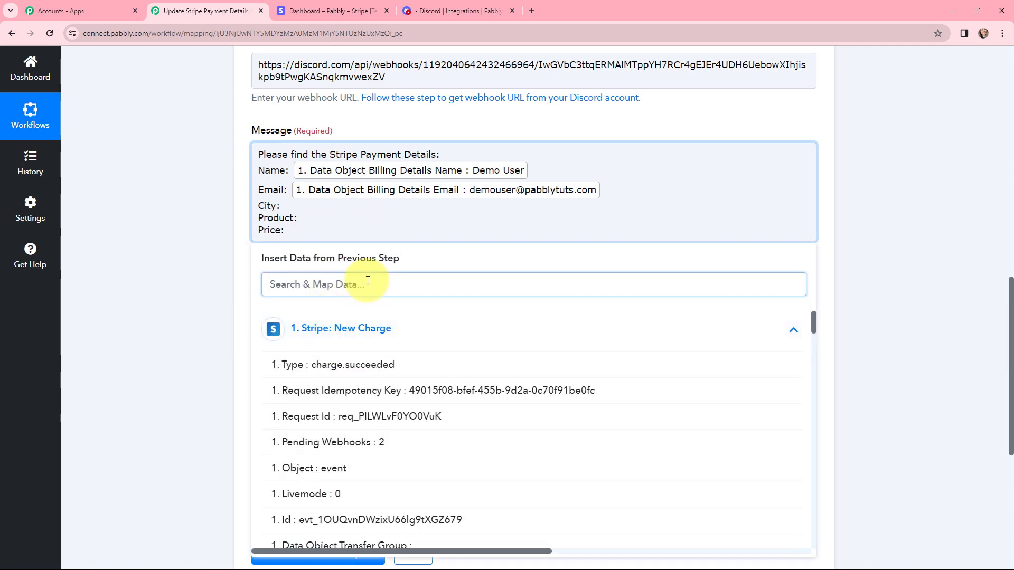
type("city")
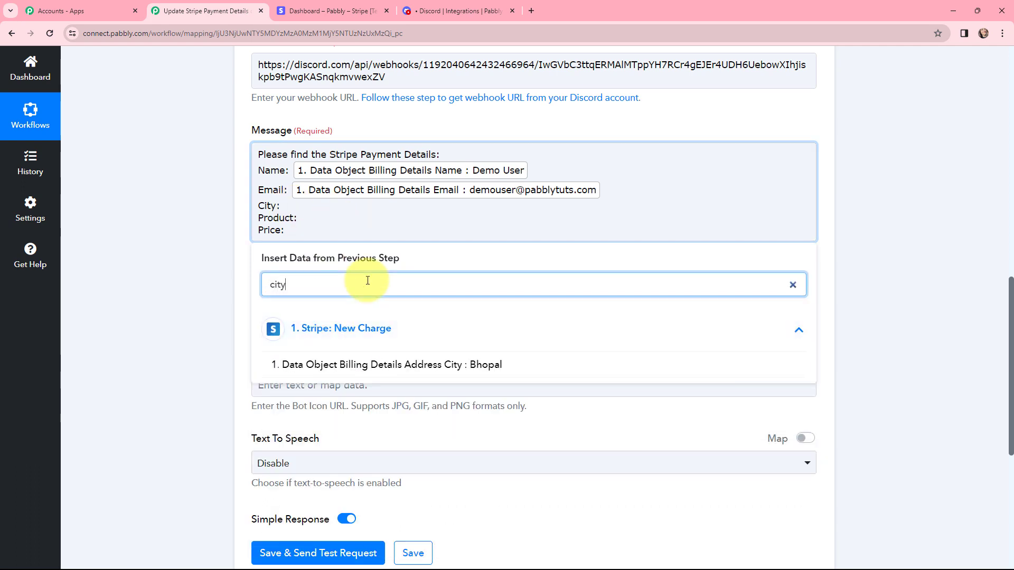
left_click(397, 363)
- Map the Stripe charge's Data Object Description after the Product label in the Discord message
left_click(285, 226)
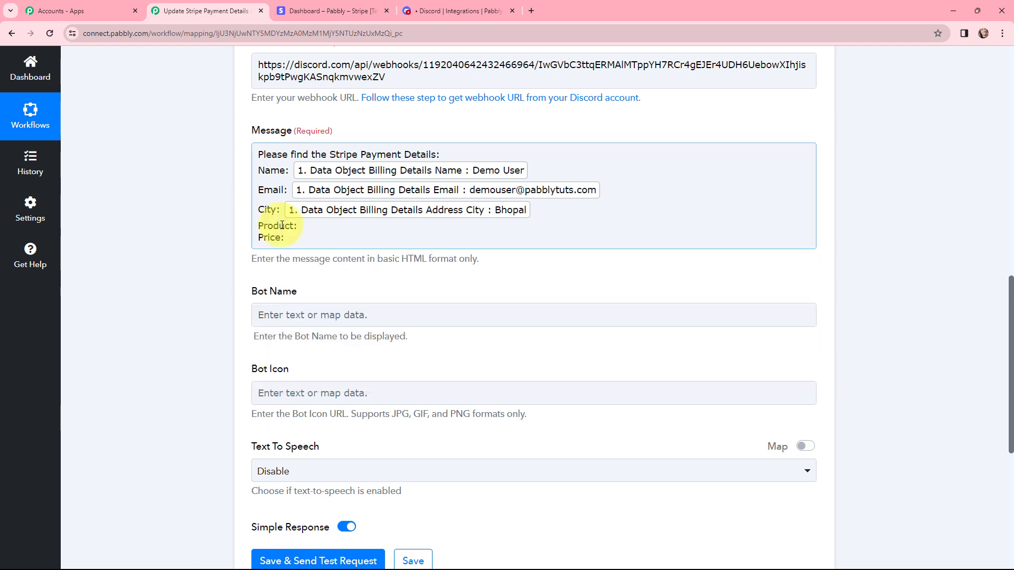
left_click(340, 336)
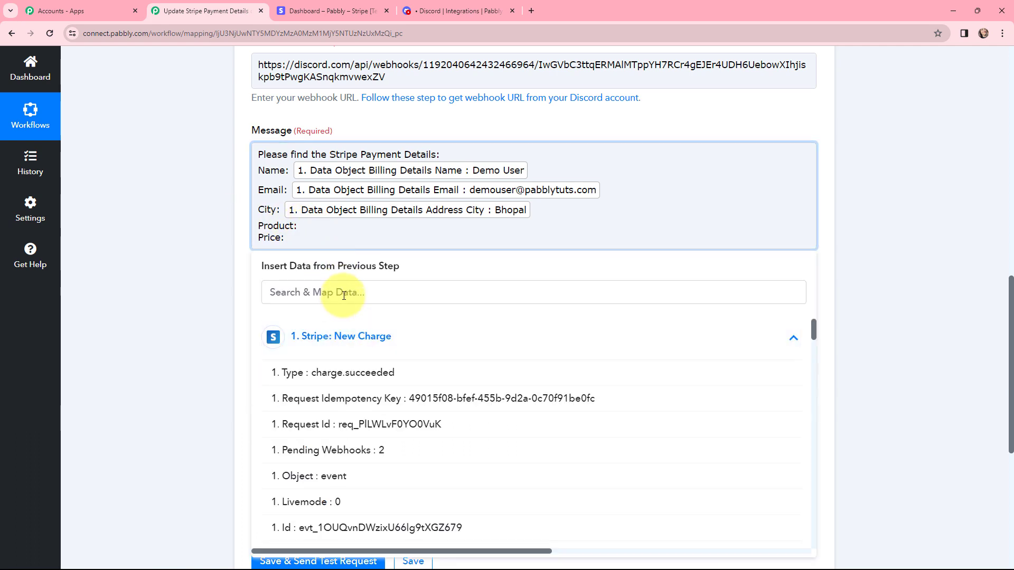
left_click(344, 294)
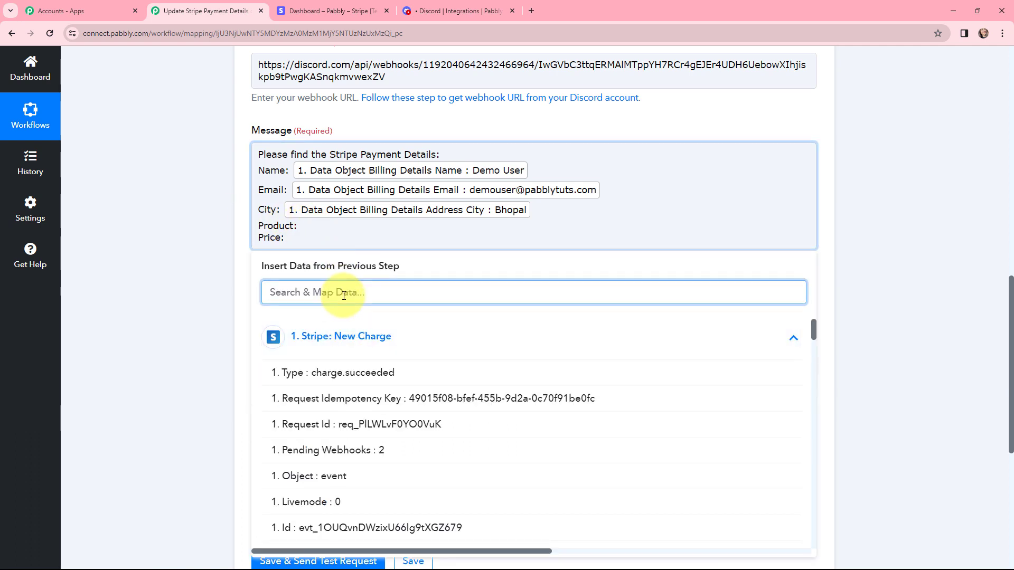
type("yout")
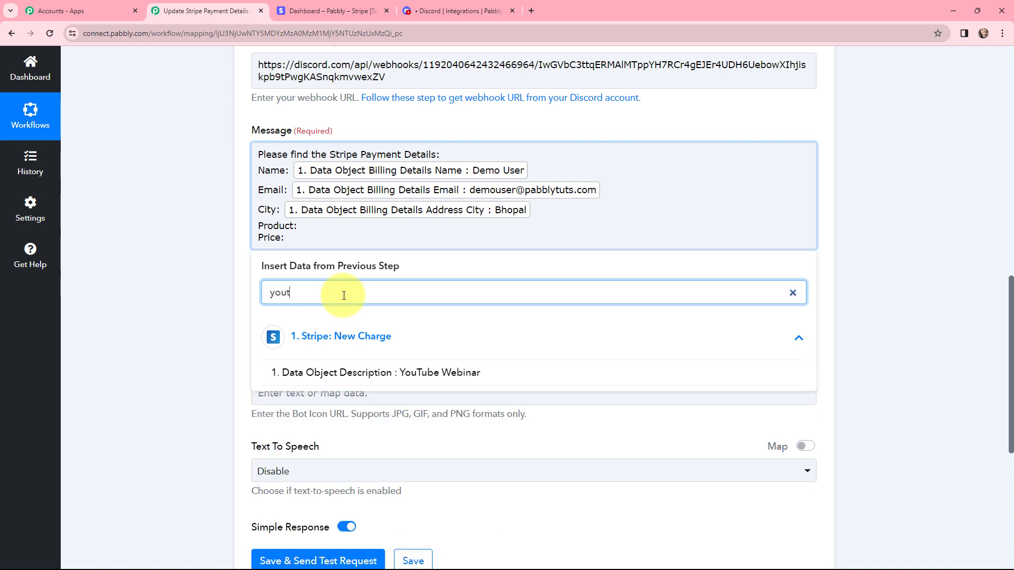
left_click(418, 371)
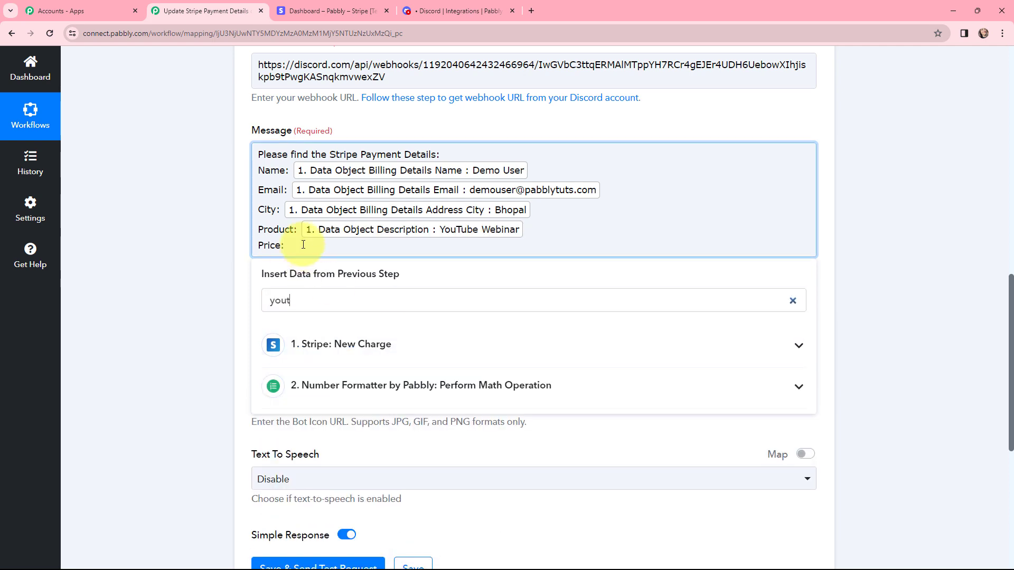
left_click(294, 245)
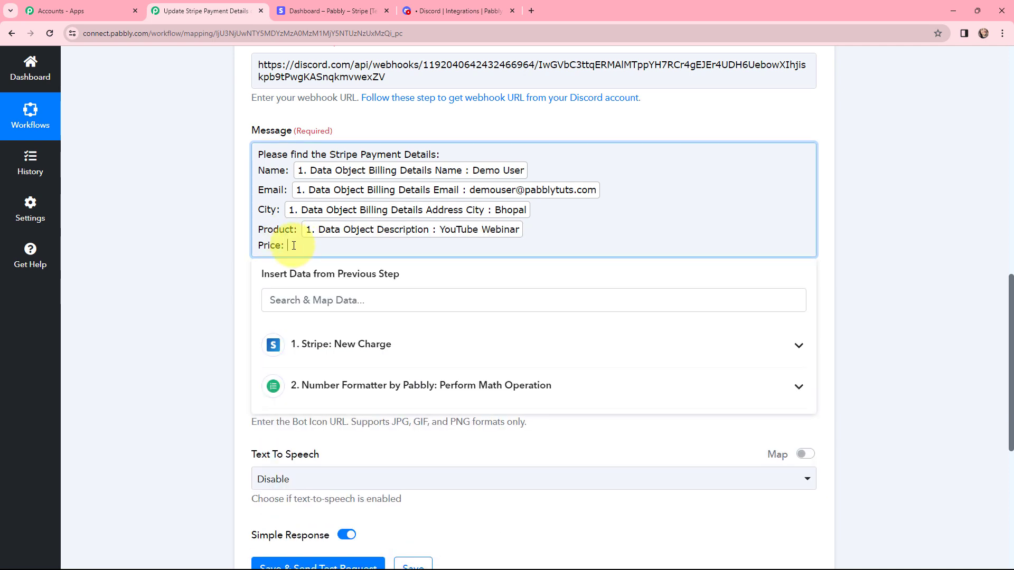
left_click(347, 342)
left_click(363, 298)
left_click(234, 269)
- Map the Number Formatter's Result after the Price label in the Discord message
left_click(293, 245)
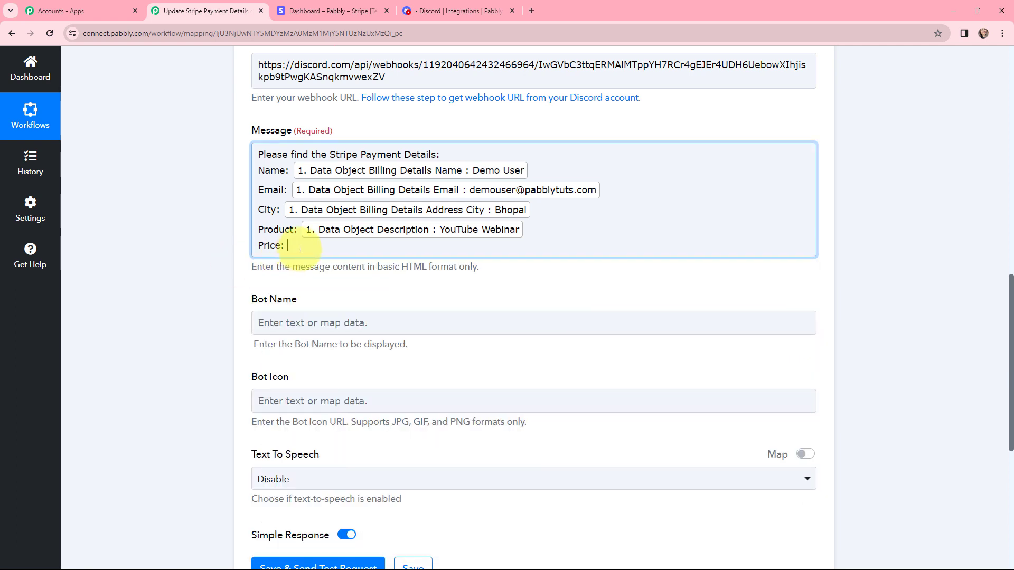
left_click(338, 386)
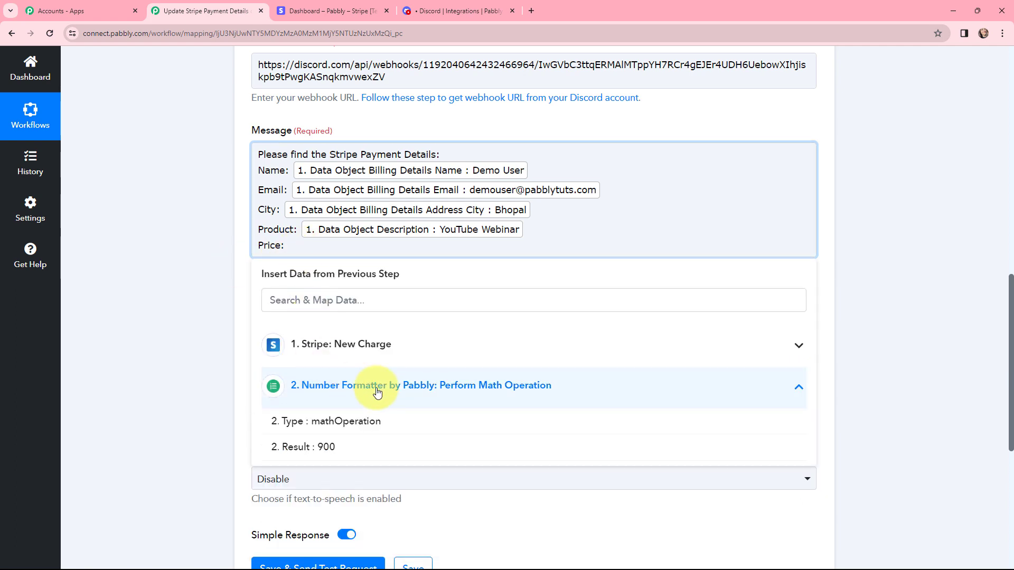
left_click(332, 446)
left_click(213, 274)
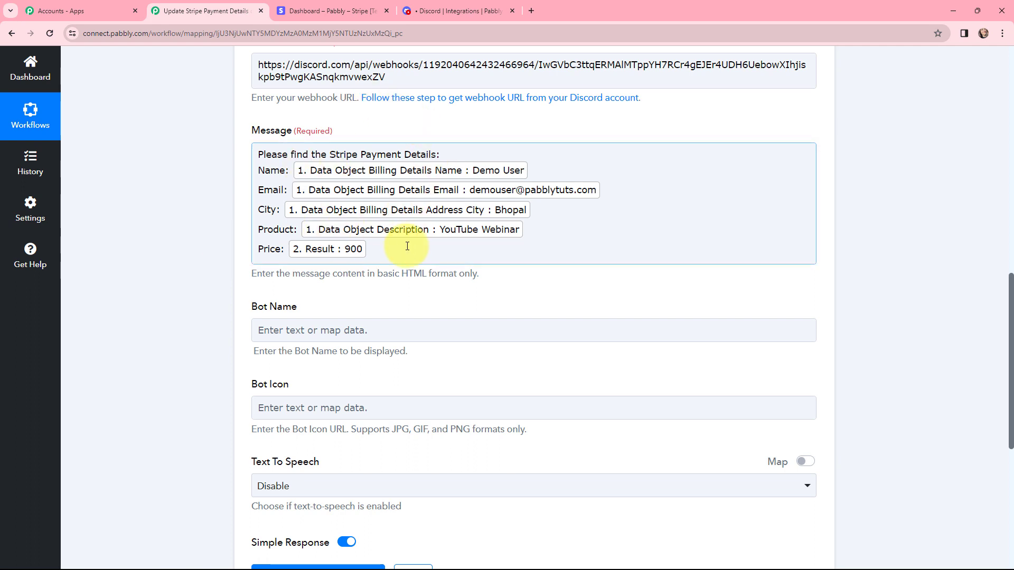
left_click(368, 255)
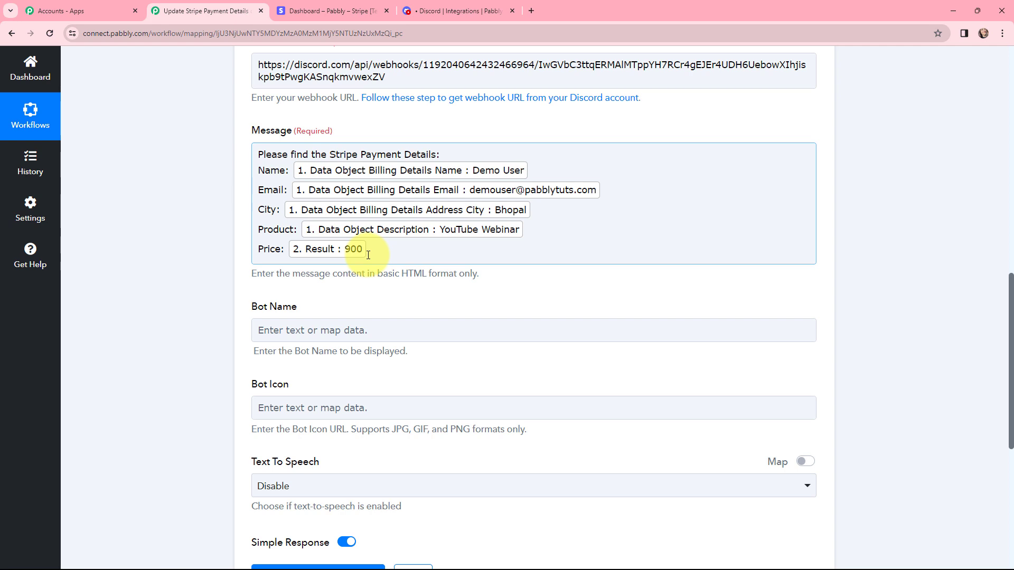
left_click(233, 216)
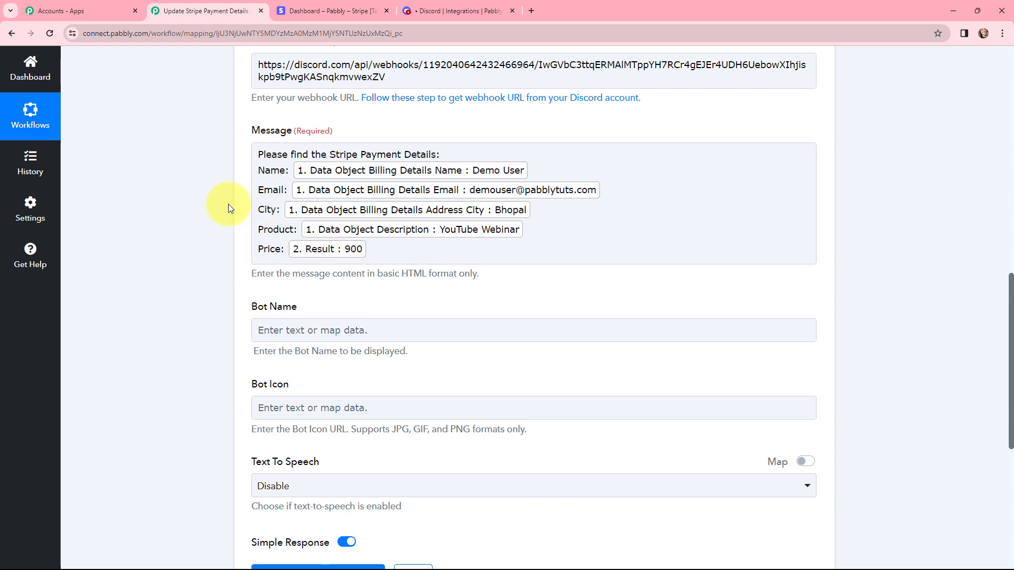
- Save the Discord action with a test request and check the stripe-payments channel in Discord for the posted message
scroll(228, 207, "down", 4)
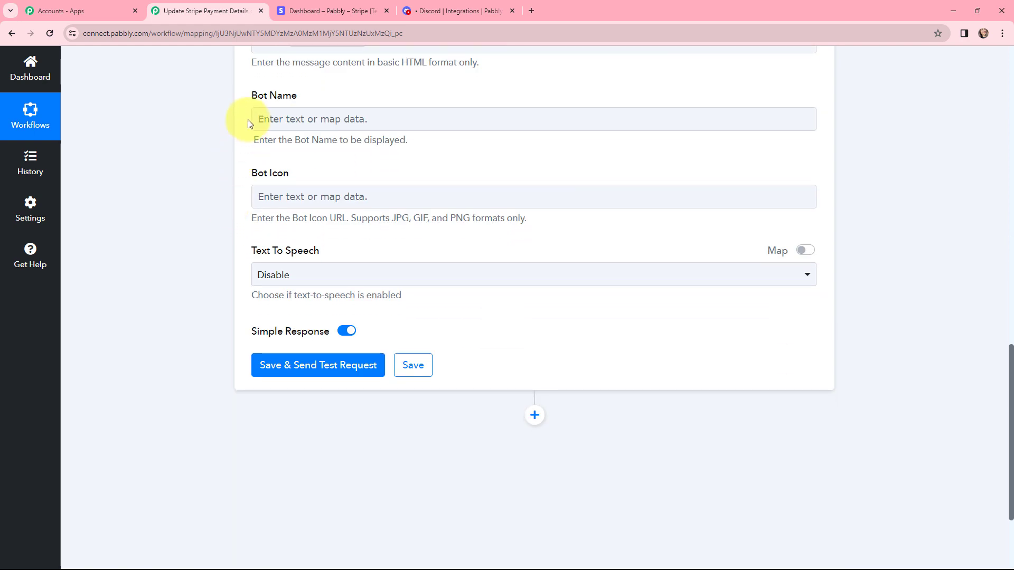
left_click(296, 193)
left_click(306, 211)
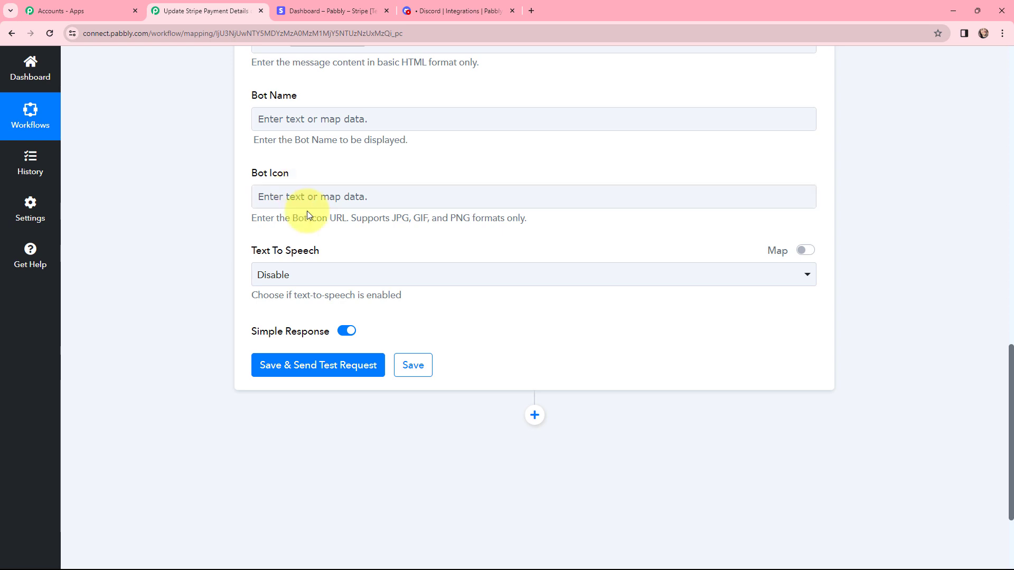
left_click(301, 368)
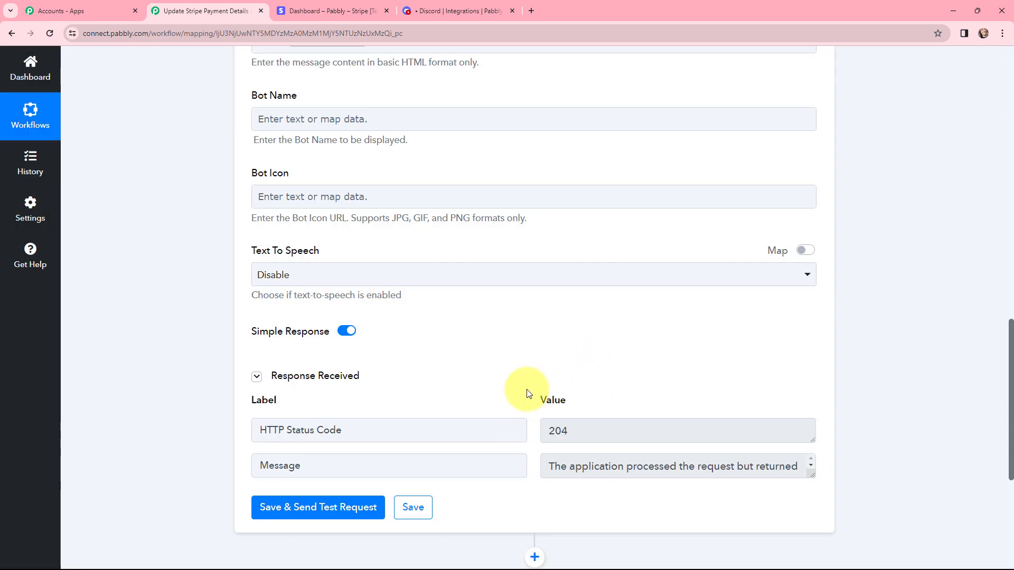
left_click(455, 10)
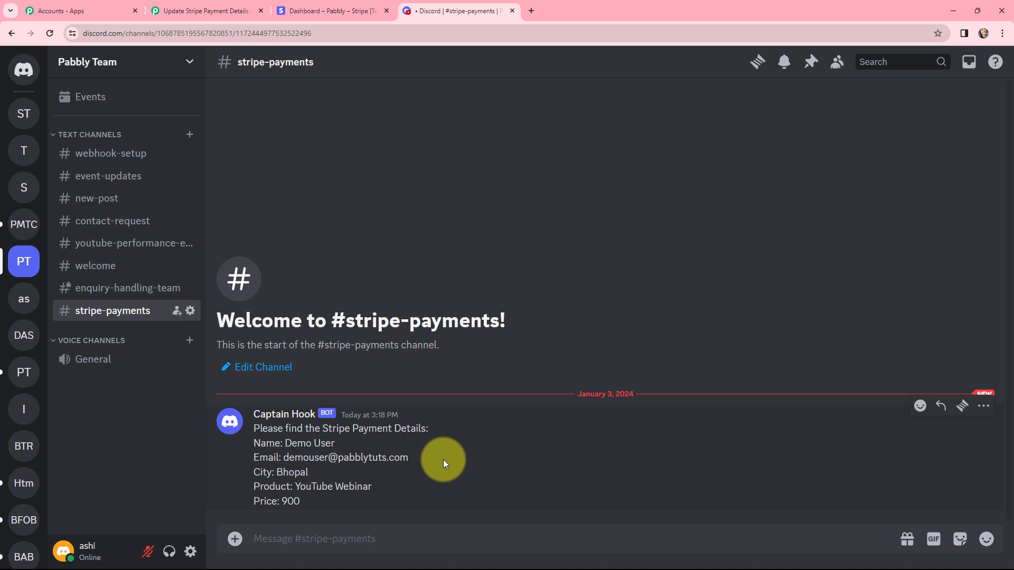
key("ctrl+2")
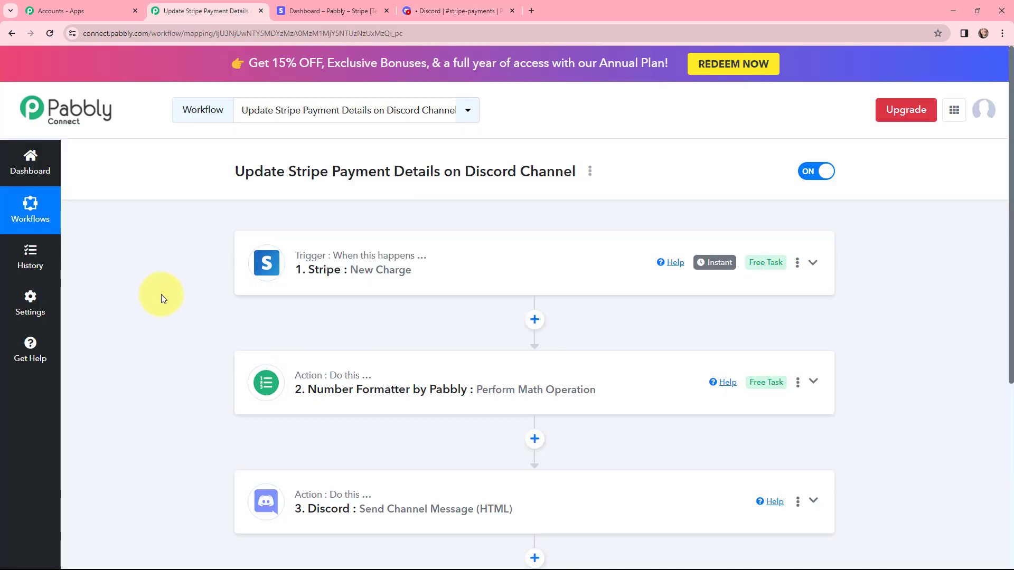